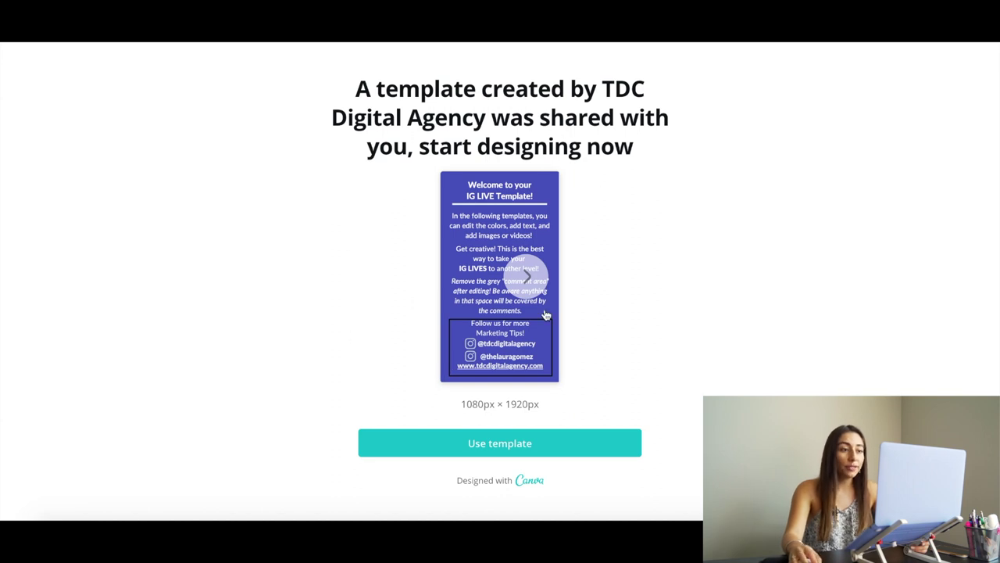
# Create your own editable copy of TDC Digital Agency's IG LIVE TEMPLATES design
pyautogui.click(485, 445)
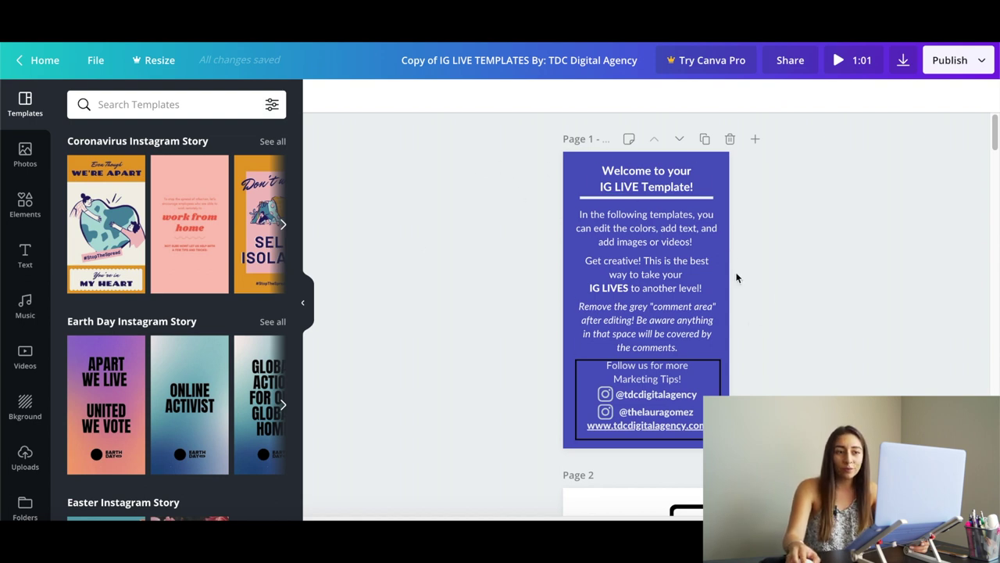
# Scroll past Page 1 to Page 2's phone-frame layout with the comments strip
pyautogui.scroll(-1, 736, 277)
pyautogui.scroll(-2, 750, 268)
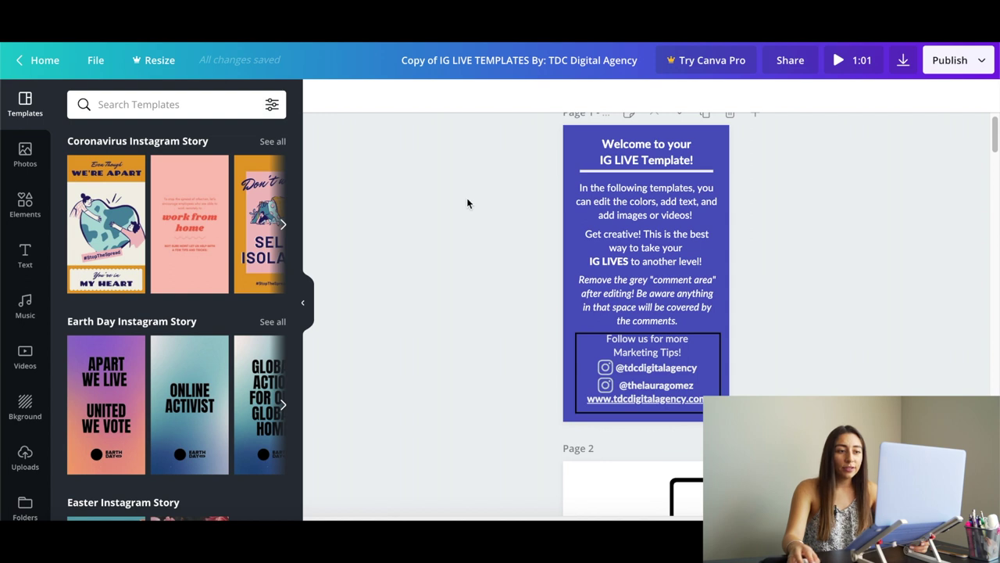
pyautogui.scroll(-2, 756, 310)
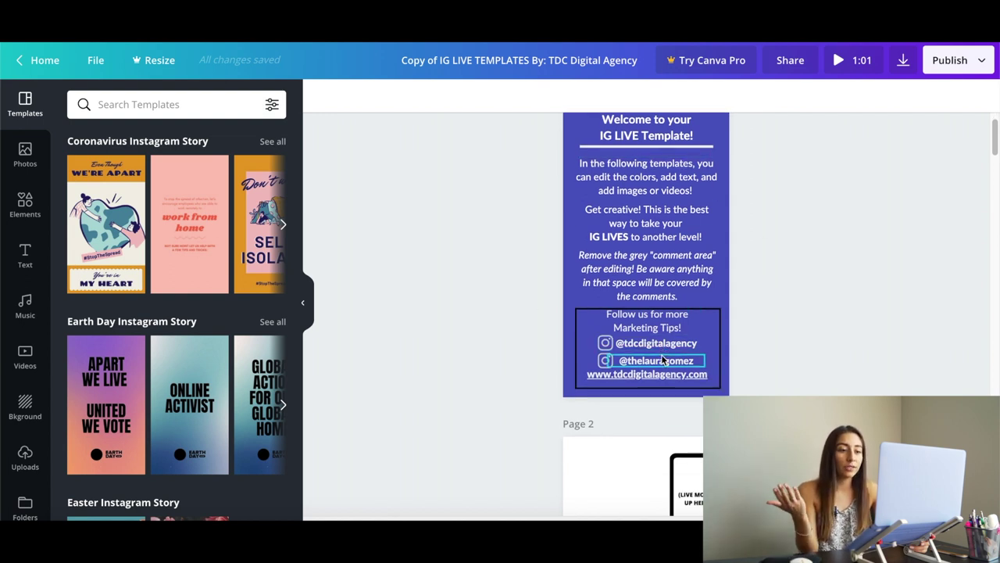
pyautogui.scroll(-2, 798, 300)
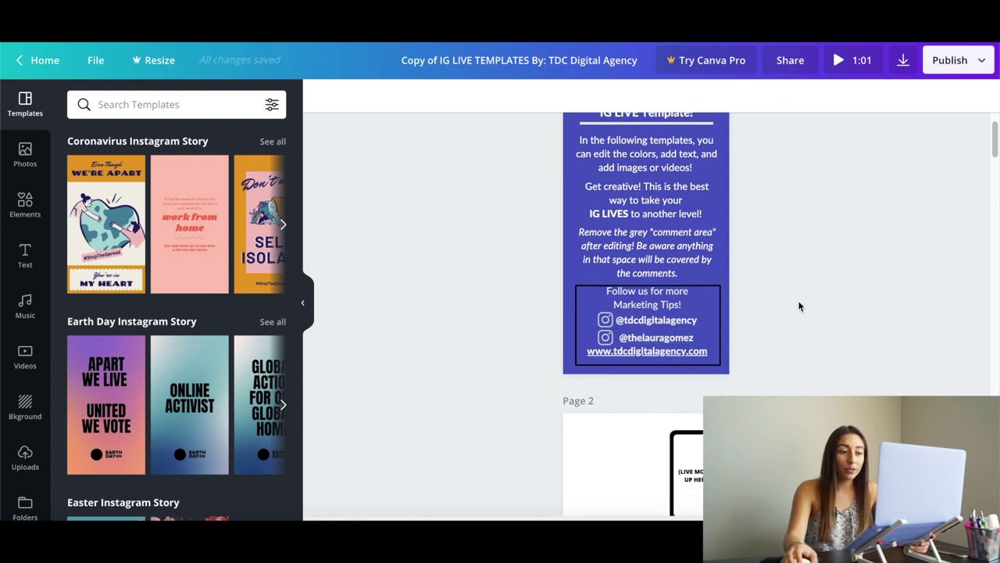
pyautogui.scroll(-10, 800, 298)
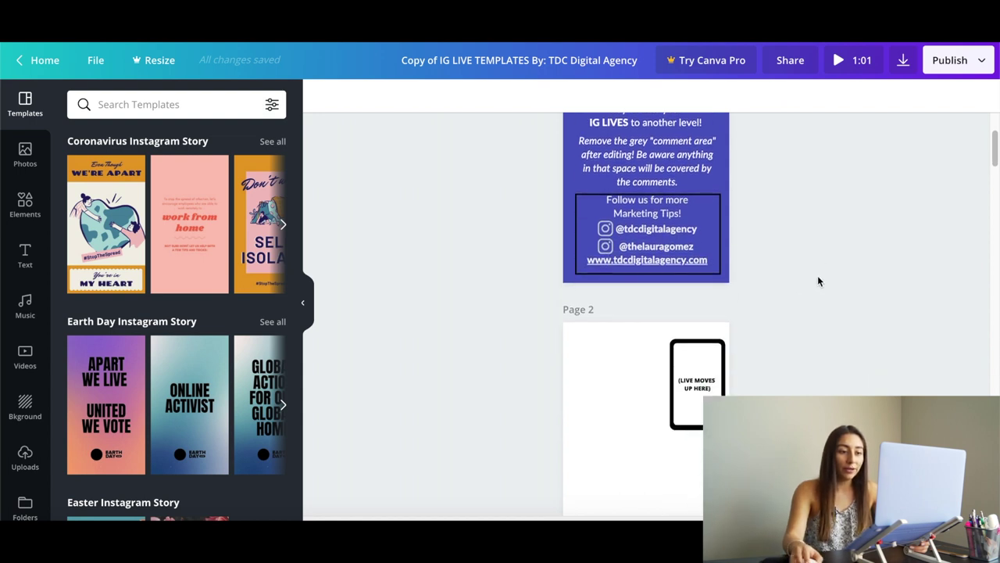
pyautogui.scroll(-5, 819, 282)
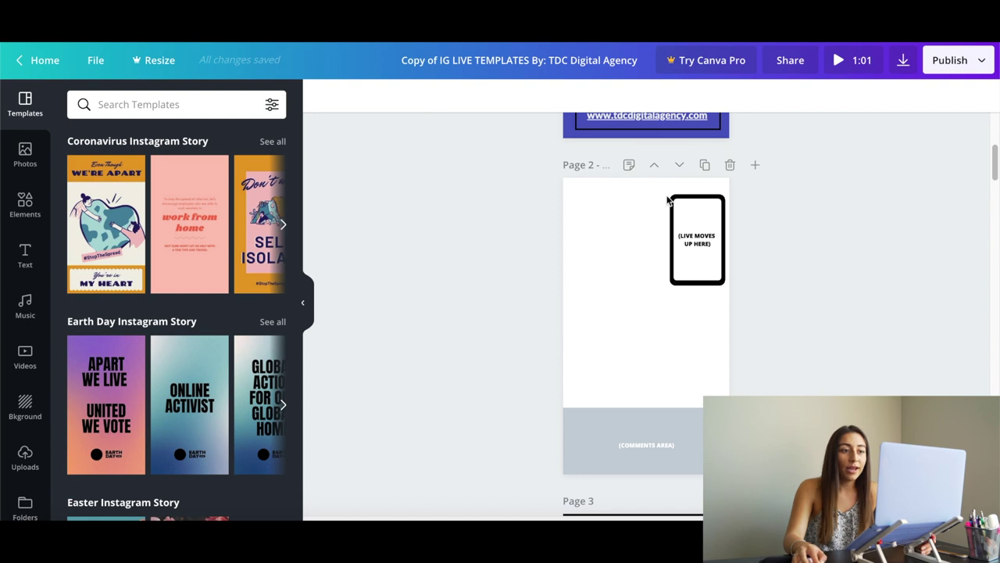
pyautogui.moveTo(786, 314); pyautogui.dragTo(625, 187)
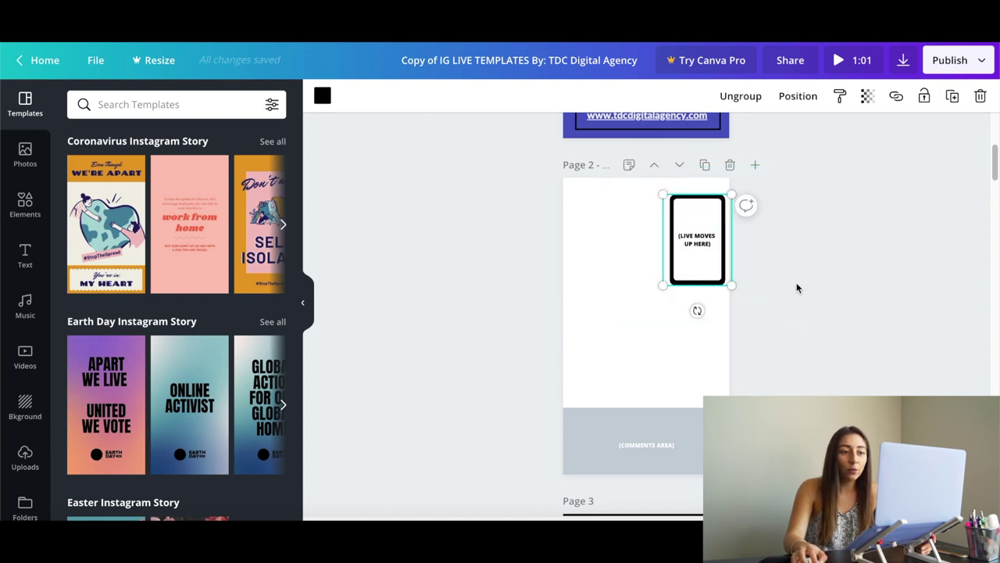
pyautogui.click(819, 325)
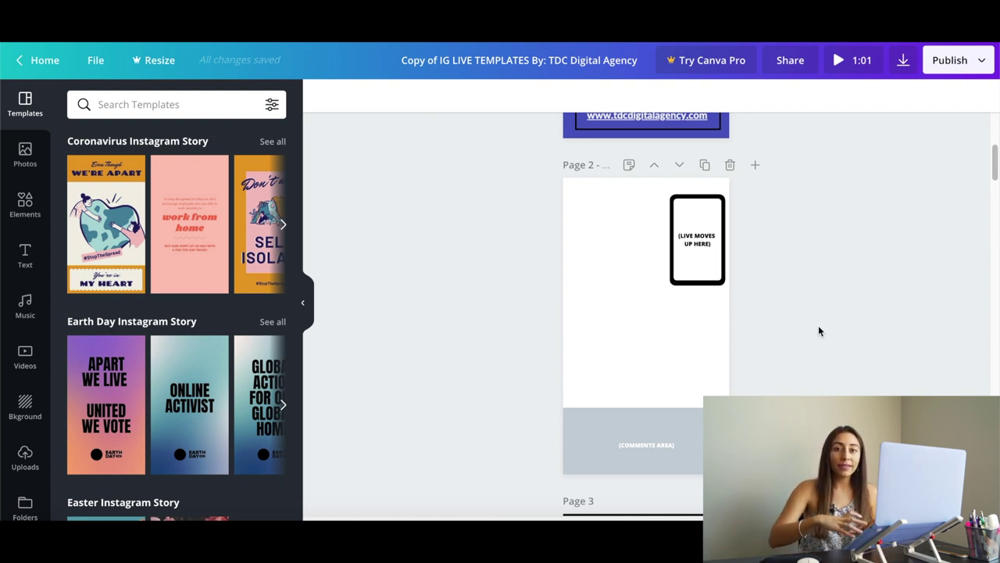
pyautogui.moveTo(813, 237); pyautogui.dragTo(660, 204)
pyautogui.click(766, 283)
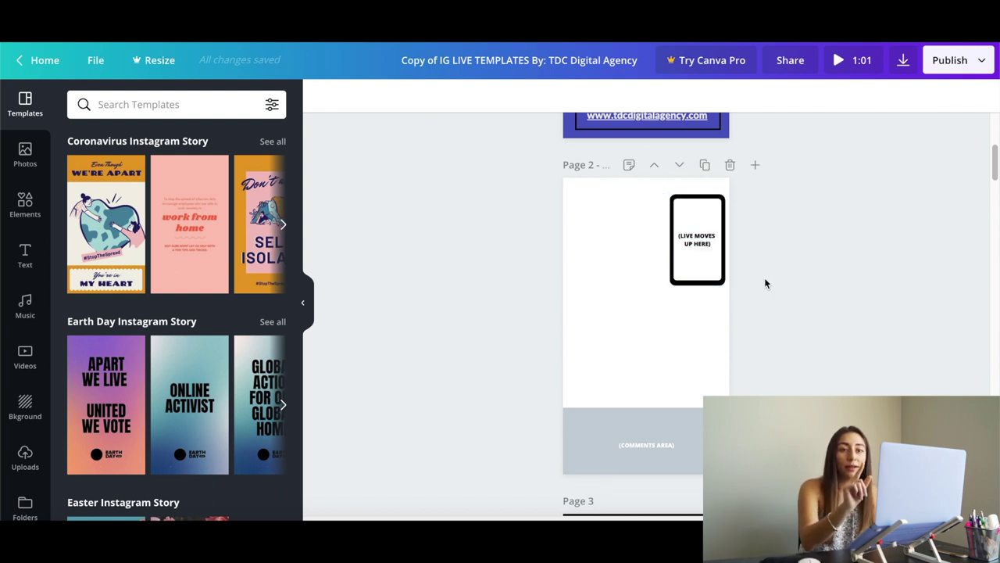
pyautogui.moveTo(804, 225); pyautogui.dragTo(615, 251)
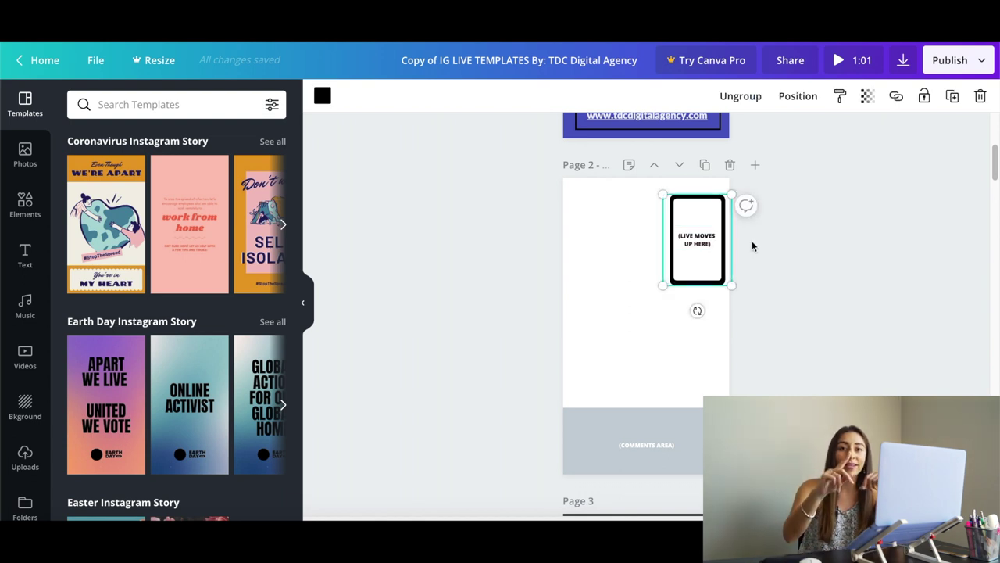
pyautogui.click(790, 315)
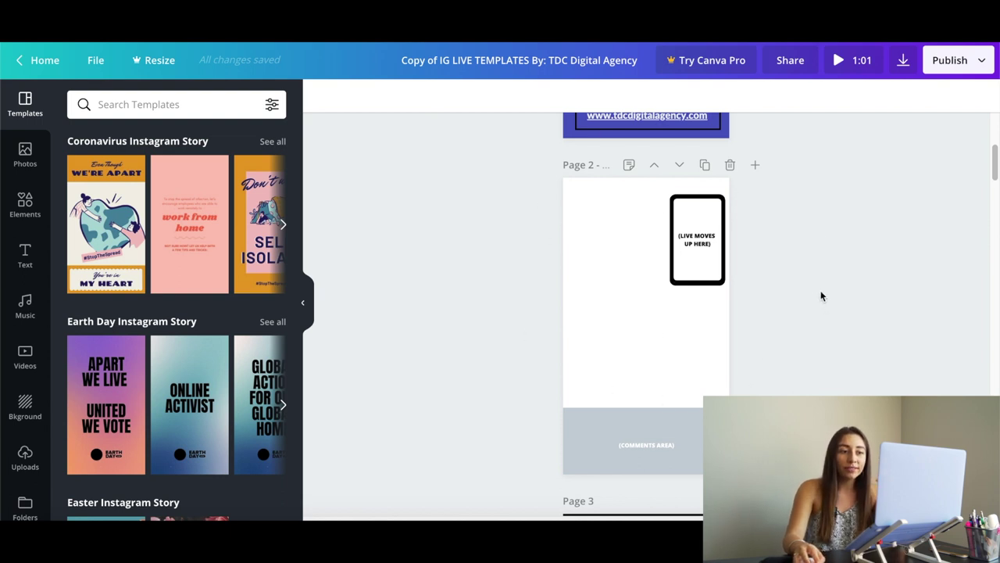
pyautogui.moveTo(829, 292); pyautogui.dragTo(621, 186)
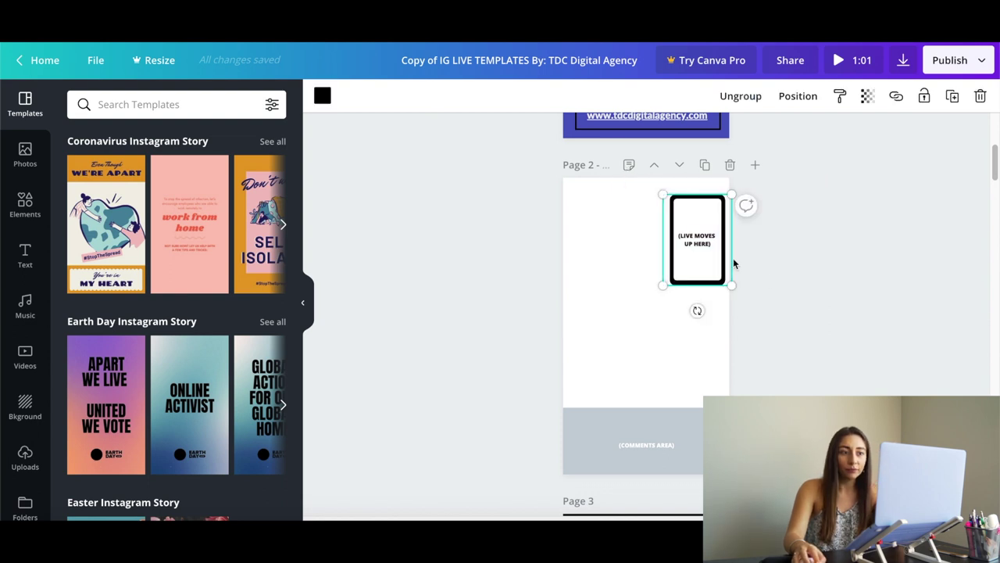
pyautogui.click(855, 333)
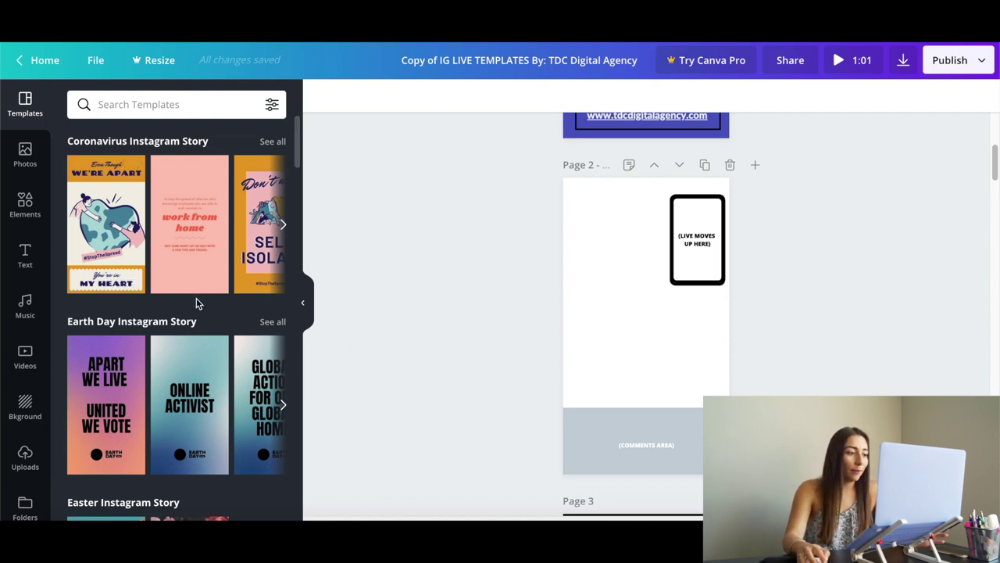
pyautogui.scroll(-1, 153, 301)
pyautogui.scroll(-4, 156, 305)
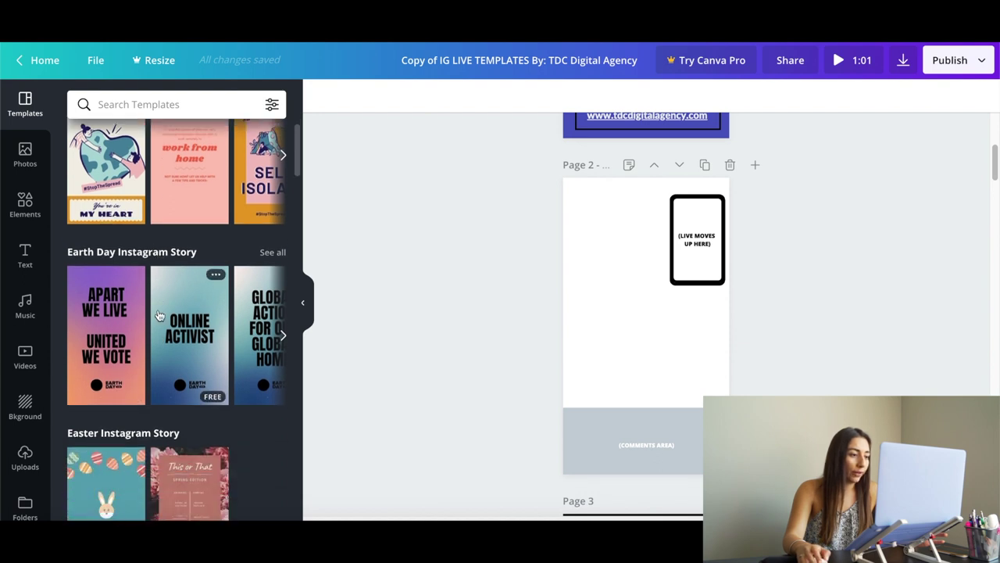
pyautogui.scroll(5, 157, 304)
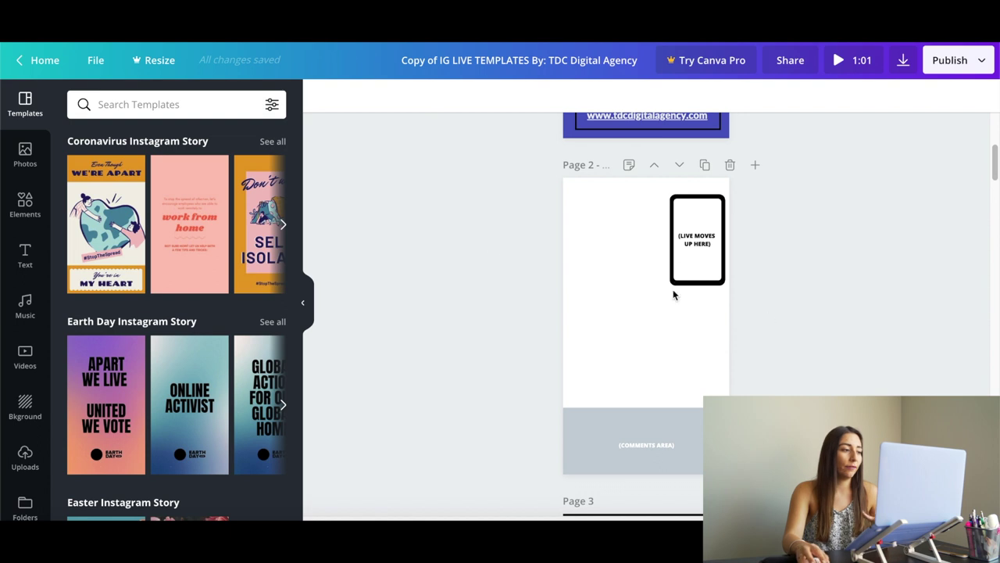
# Place the Cheers font combination from the Text styles onto page 2
pyautogui.click(24, 203)
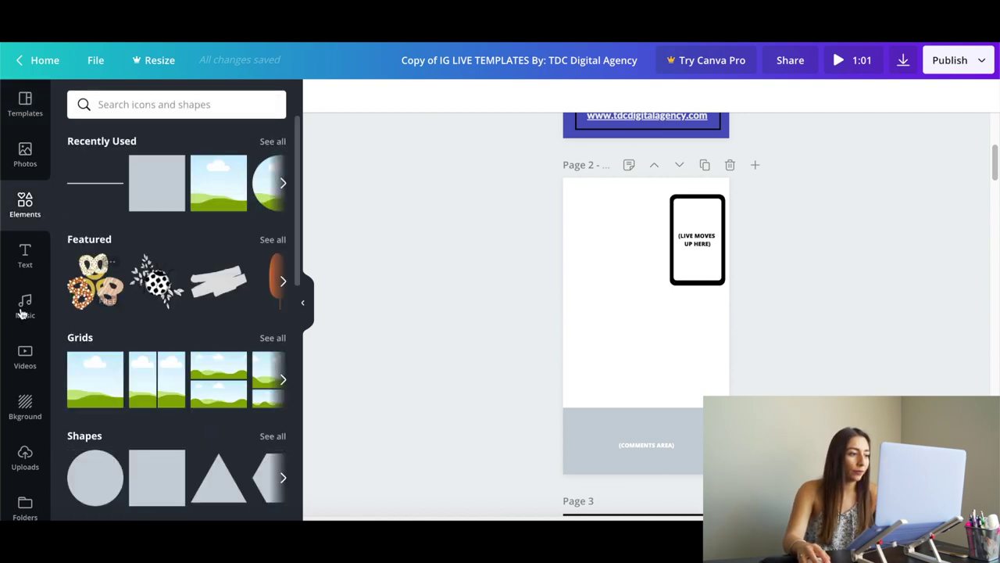
pyautogui.click(24, 254)
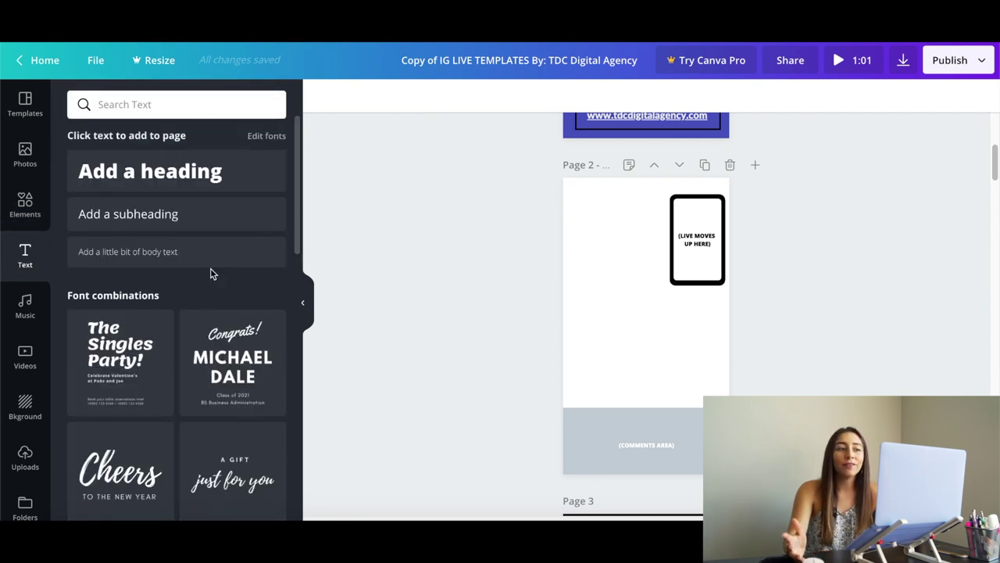
pyautogui.scroll(-5, 210, 273)
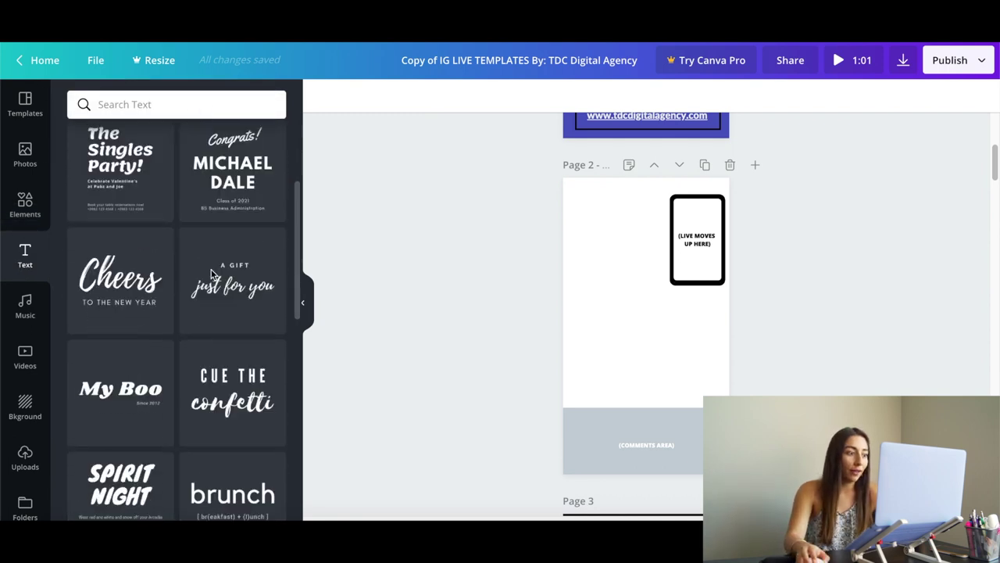
pyautogui.scroll(5, 210, 274)
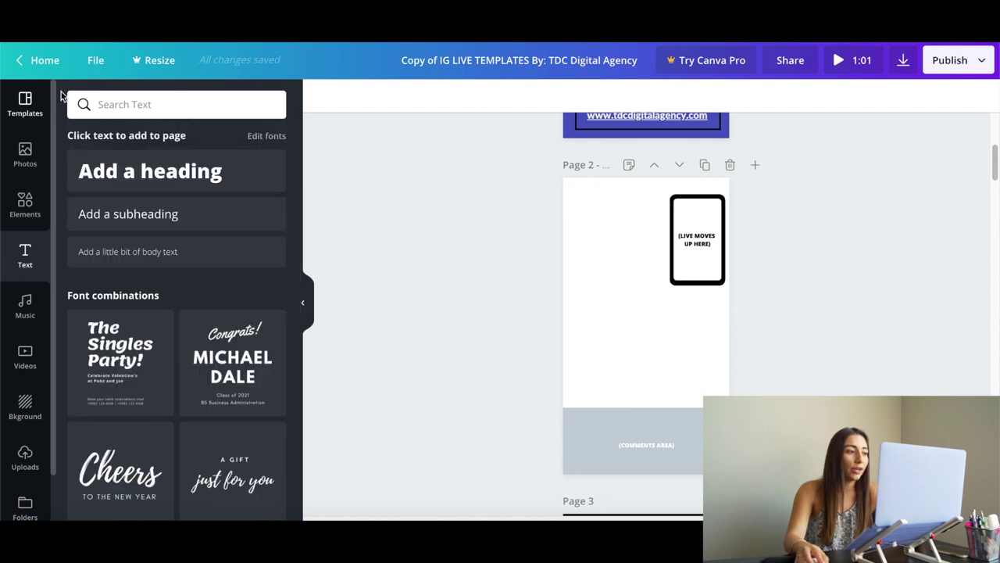
pyautogui.scroll(-3, 187, 272)
pyautogui.scroll(-6, 200, 268)
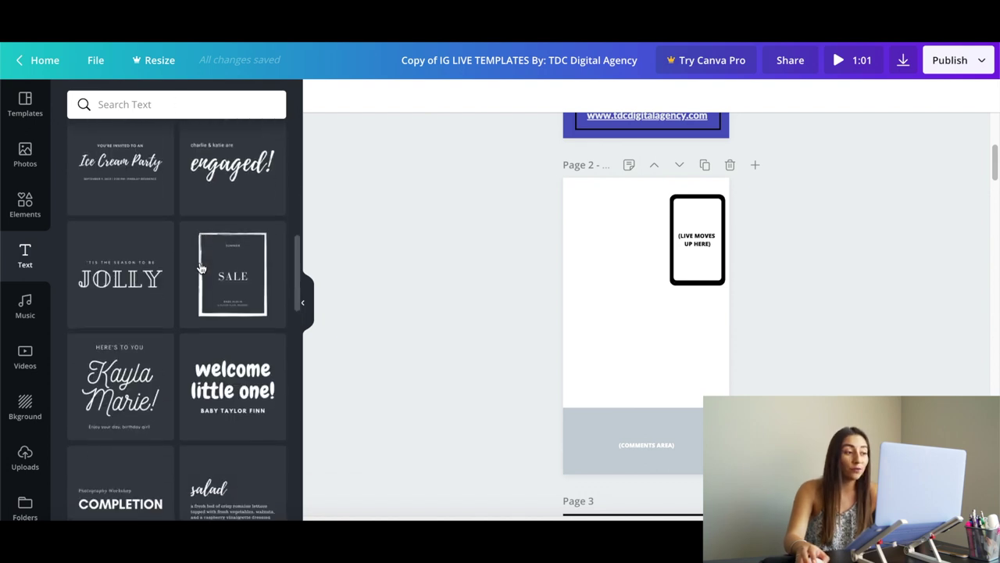
pyautogui.scroll(9, 200, 268)
pyautogui.scroll(1, 199, 267)
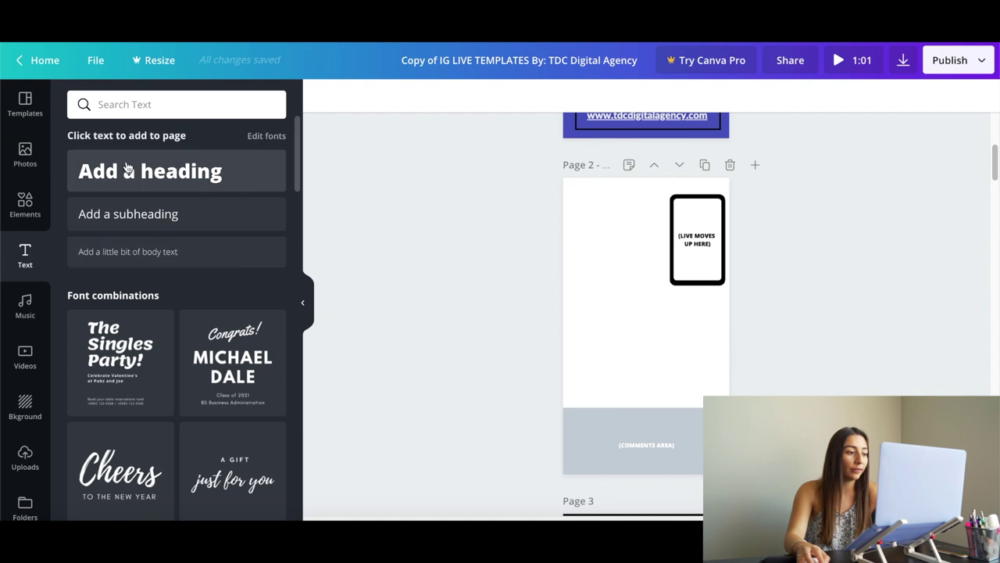
pyautogui.scroll(-3, 179, 294)
pyautogui.moveTo(150, 343); pyautogui.dragTo(631, 305)
# Enlarge the text group and retype it as 'Earth Day' with a hosted-by subtitle
pyautogui.moveTo(610, 338); pyautogui.dragTo(563, 356)
pyautogui.moveTo(682, 356); pyautogui.dragTo(725, 373)
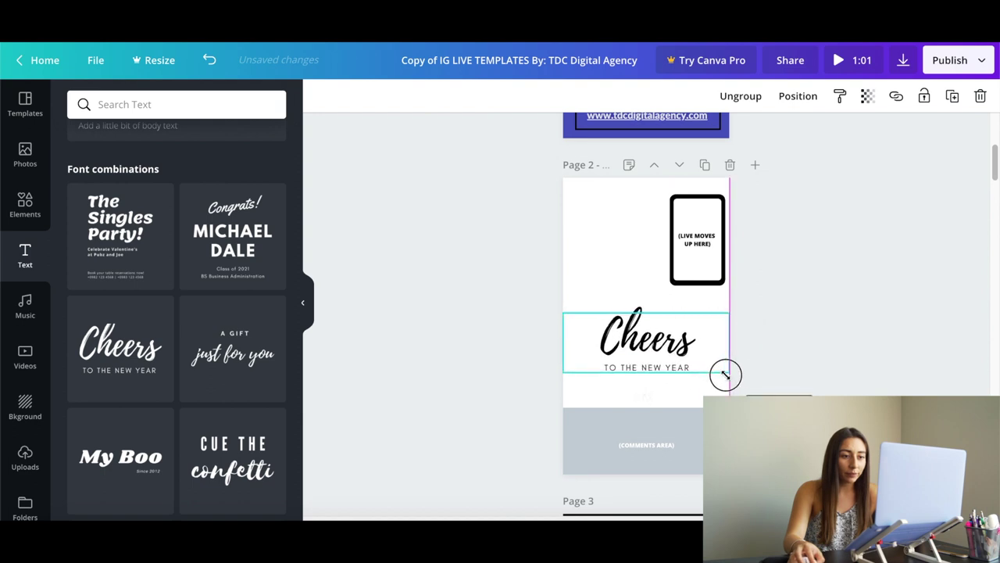
pyautogui.click(650, 341)
pyautogui.doubleClick(651, 341)
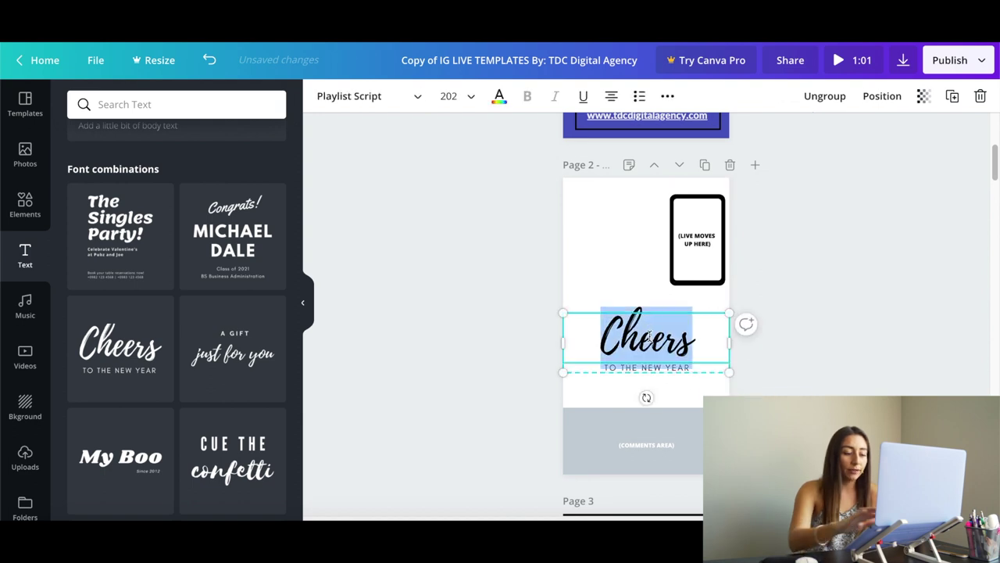
pyautogui.write('Earth Da')
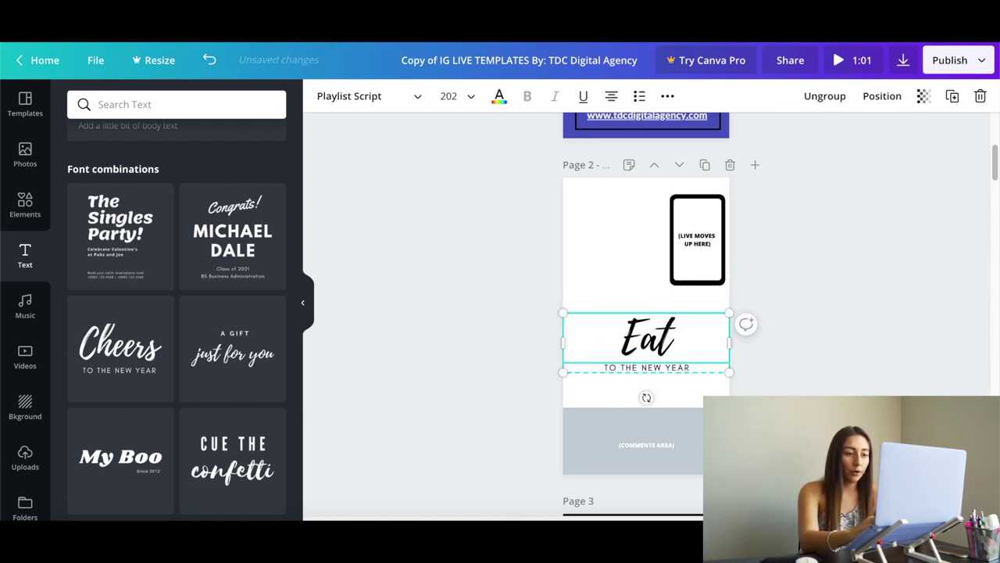
pyautogui.write('y')
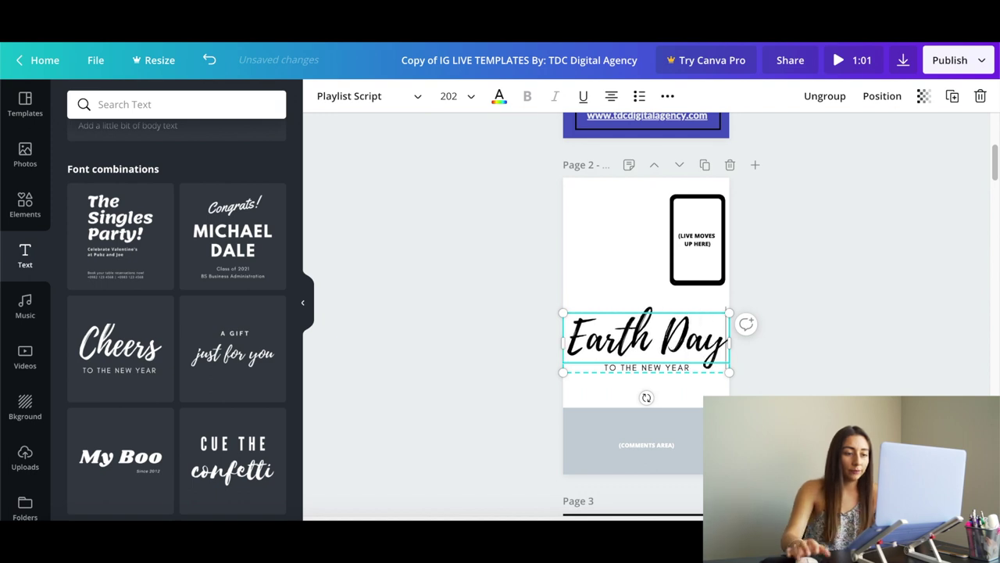
pyautogui.click(776, 321)
pyautogui.doubleClick(658, 369)
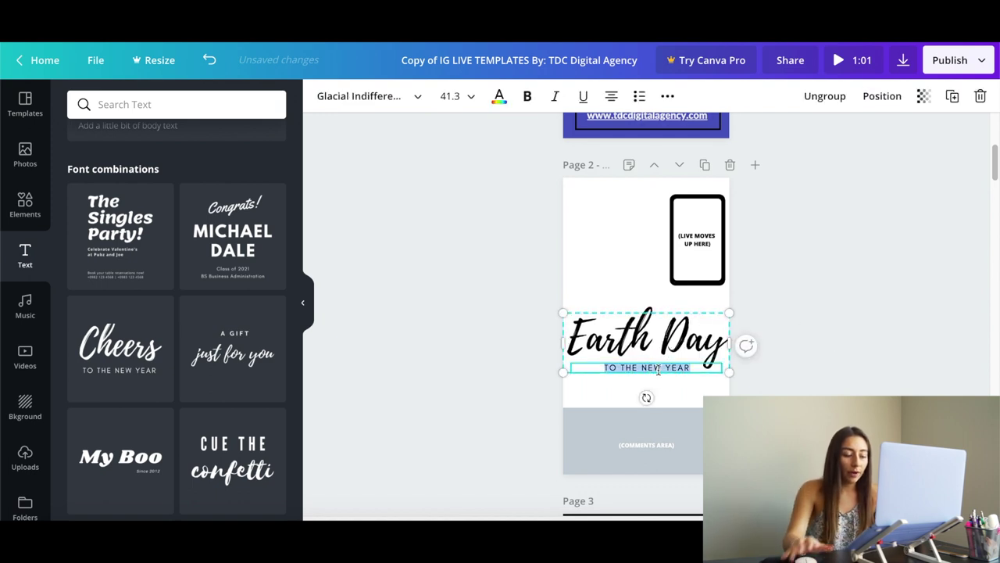
pyautogui.write('HOS')
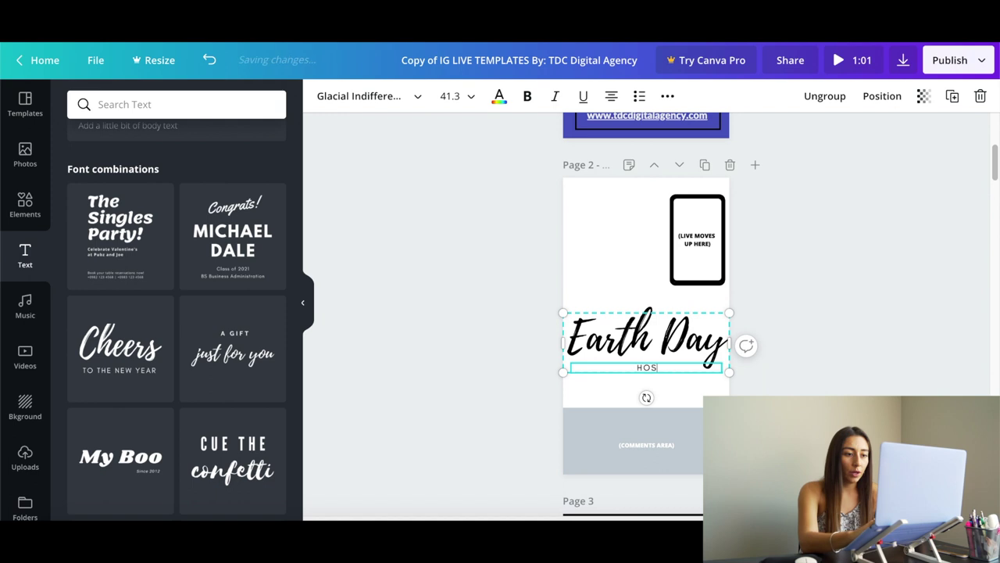
pyautogui.write('TED BY LAURA')
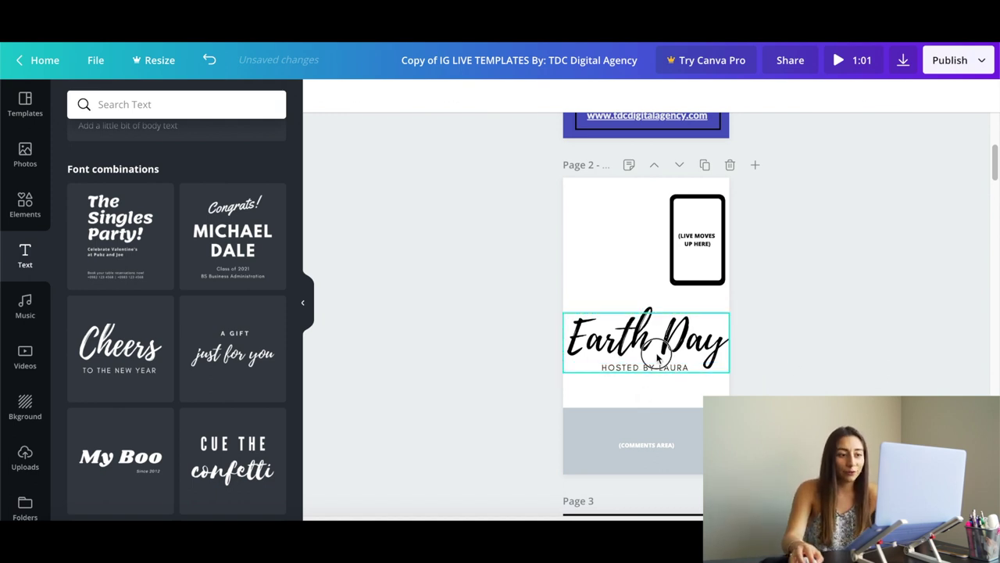
# Finish the subtitle, resize the Earth Day title group and move it to the top-left
pyautogui.click(609, 336)
pyautogui.moveTo(571, 316); pyautogui.dragTo(636, 339)
pyautogui.moveTo(694, 398); pyautogui.dragTo(627, 286)
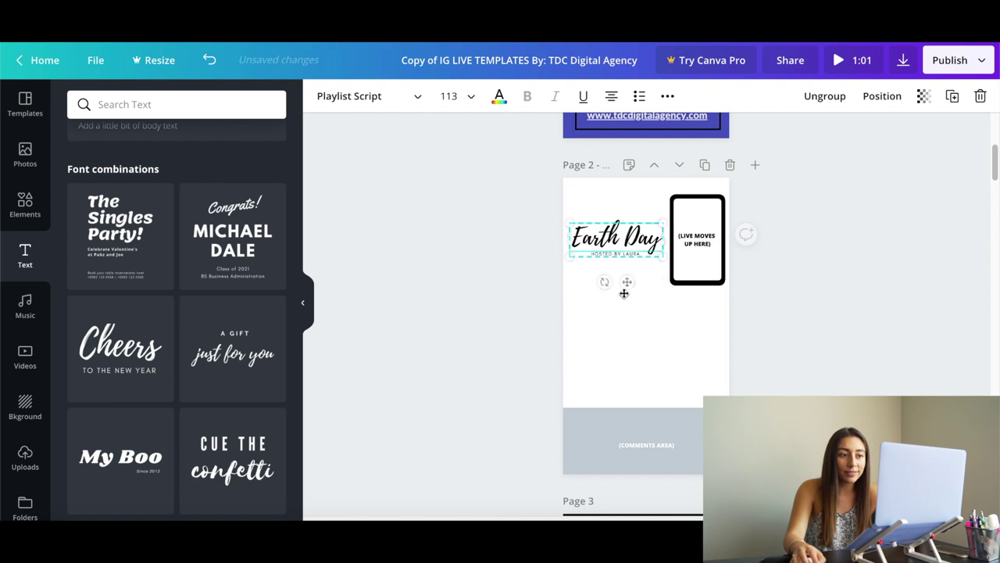
pyautogui.click(621, 316)
pyautogui.moveTo(848, 283); pyautogui.dragTo(683, 208)
# Recolour the Earth Day heading text with the document's green colour
pyautogui.click(634, 232)
pyautogui.doubleClick(635, 233)
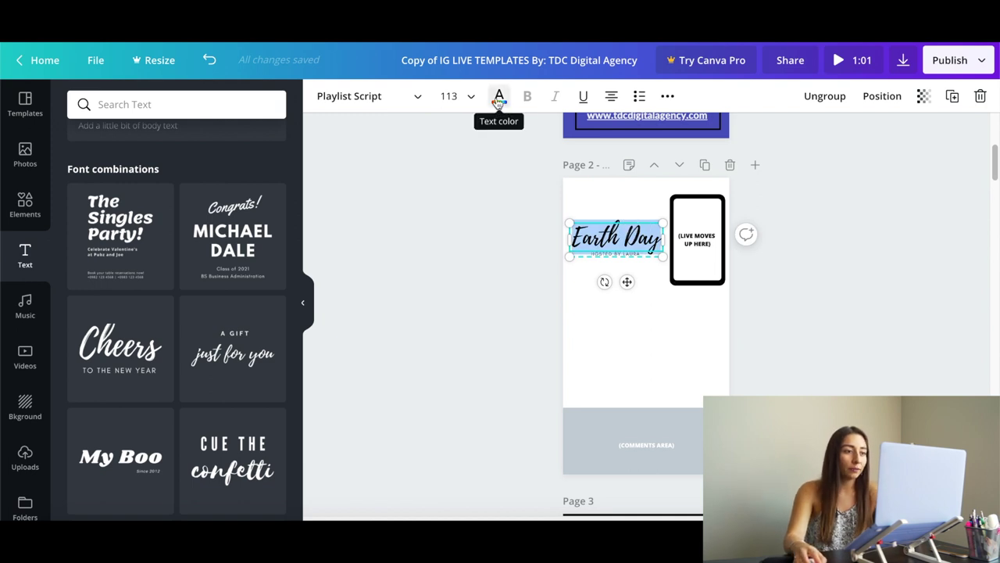
pyautogui.click(498, 98)
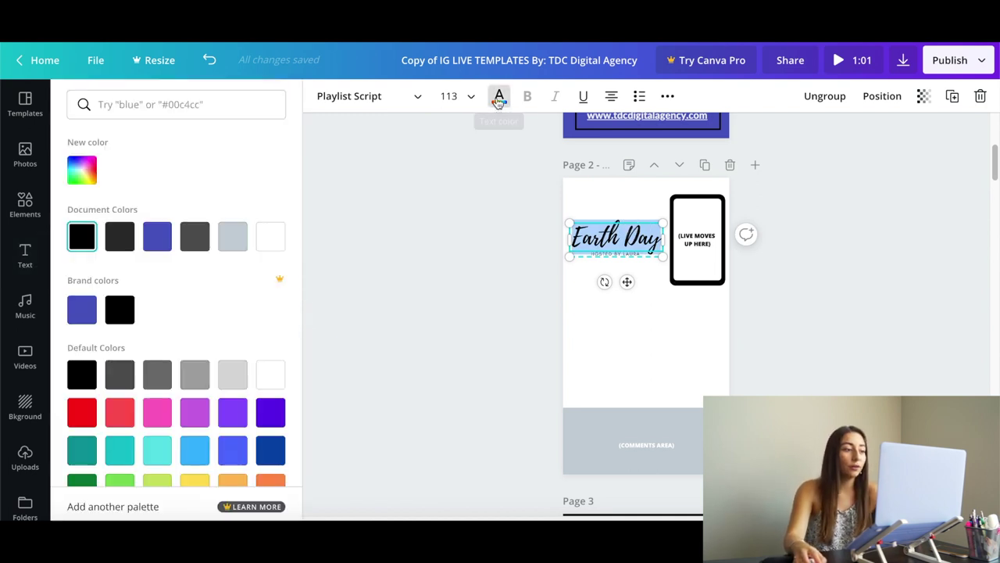
pyautogui.scroll(-1, 205, 270)
pyautogui.click(82, 455)
pyautogui.click(701, 381)
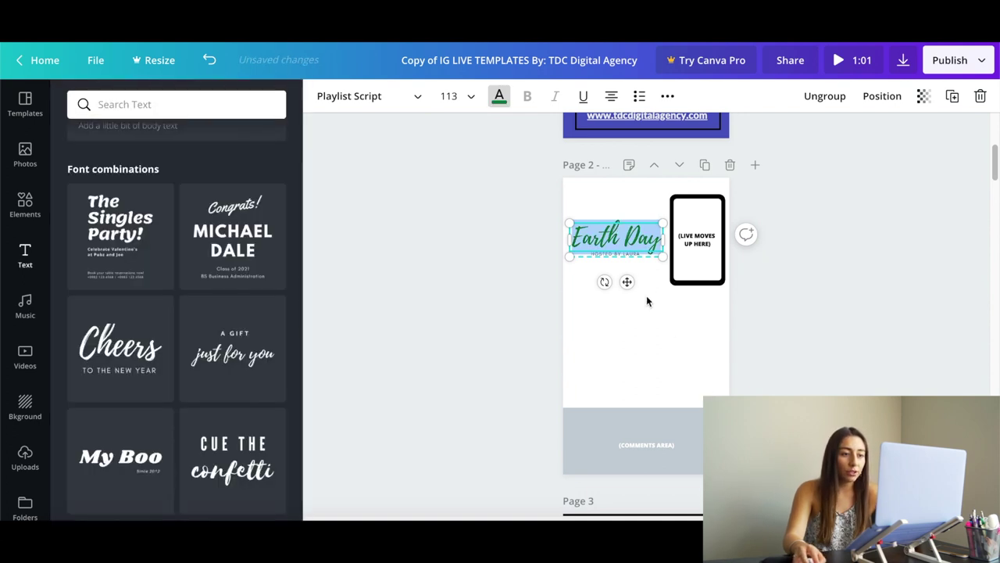
pyautogui.click(685, 371)
pyautogui.click(615, 253)
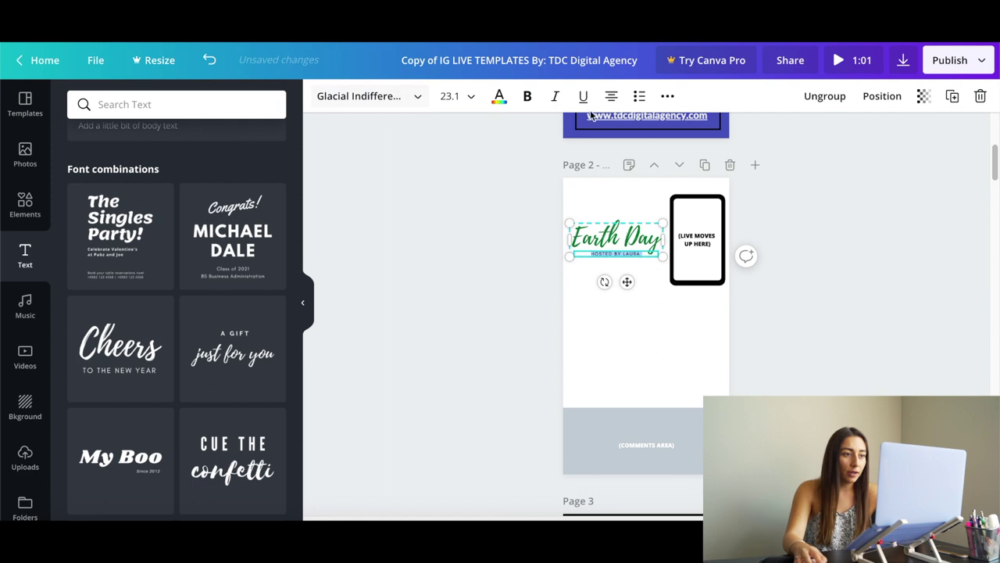
pyautogui.click(717, 364)
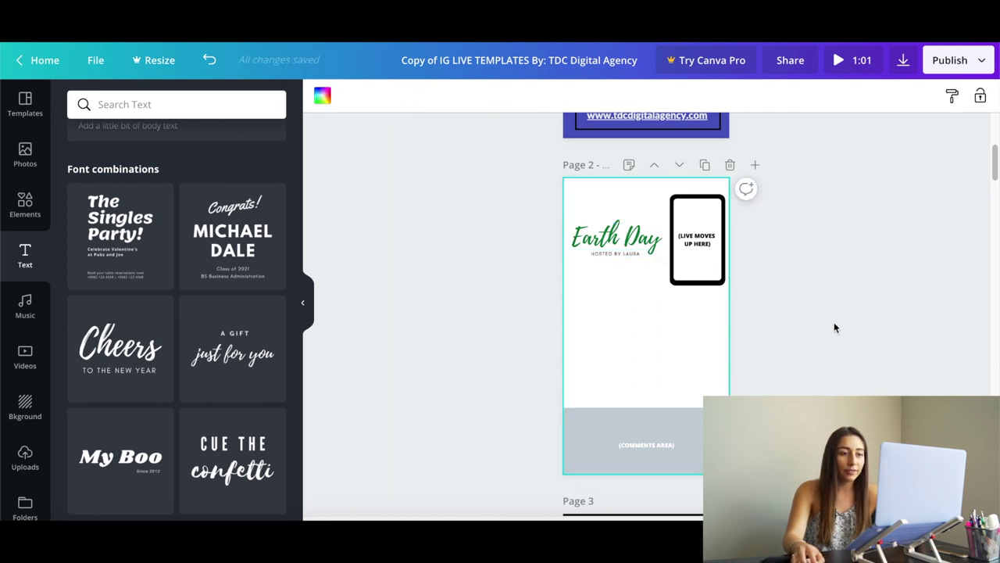
# Select the phone frame on its own and recolour its outline green
pyautogui.moveTo(826, 304); pyautogui.dragTo(664, 185)
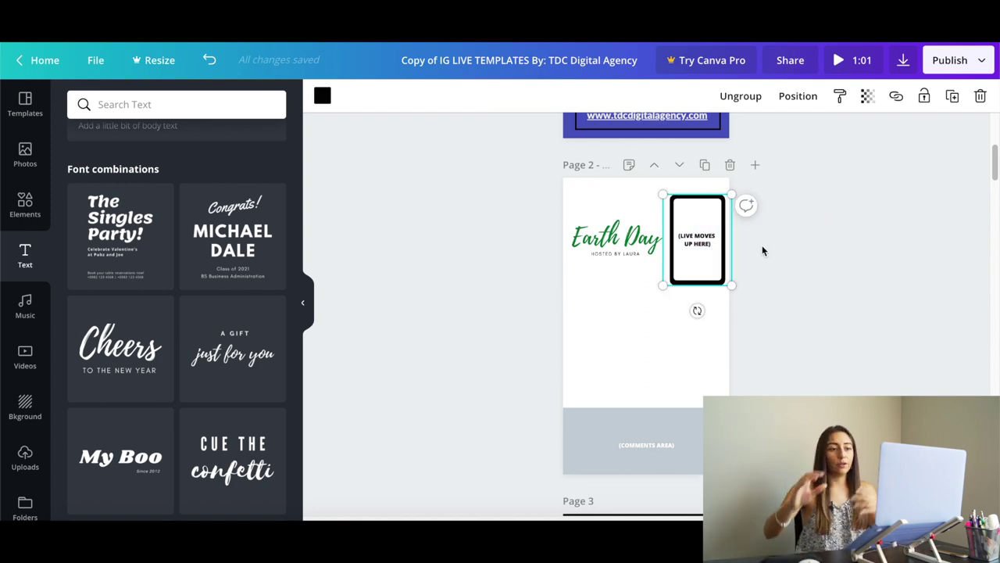
pyautogui.click(867, 336)
pyautogui.moveTo(889, 325); pyautogui.dragTo(607, 158)
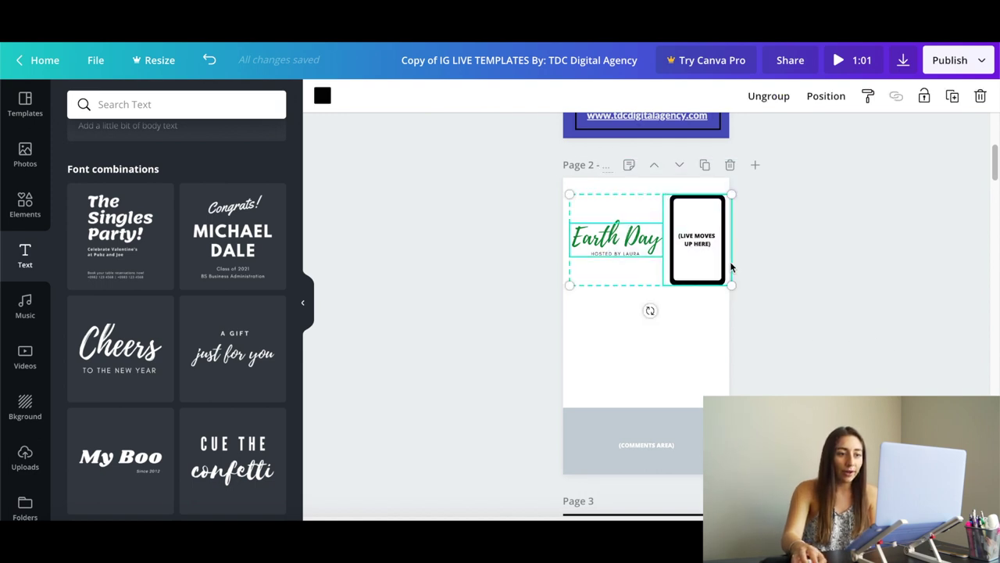
pyautogui.click(868, 368)
pyautogui.moveTo(903, 342); pyautogui.dragTo(660, 185)
pyautogui.click(842, 289)
pyautogui.moveTo(859, 295); pyautogui.dragTo(695, 194)
pyautogui.click(322, 95)
pyautogui.click(120, 236)
pyautogui.click(823, 315)
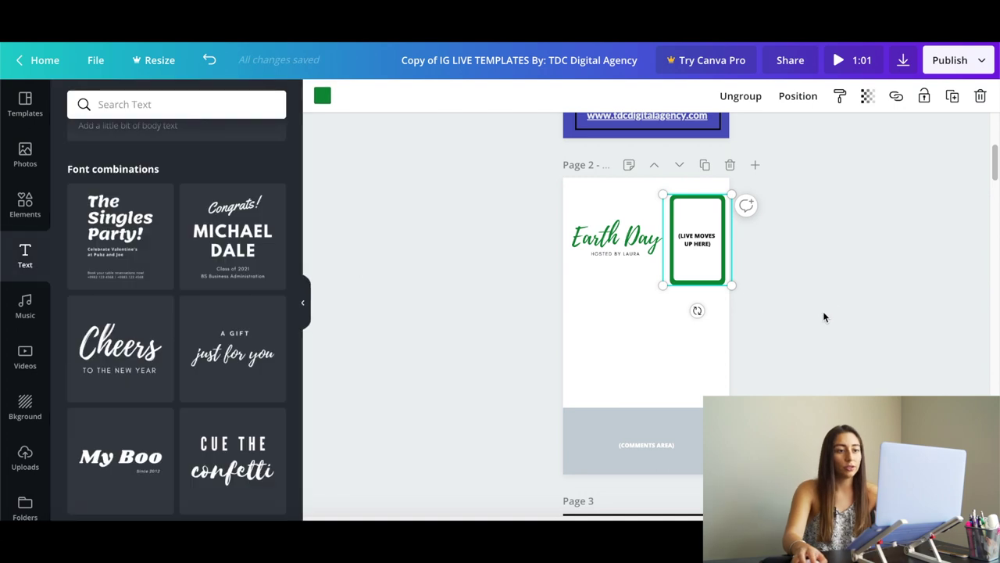
pyautogui.click(826, 316)
# Ungroup the phone frame and delete its '(LIVE MOVES UP HERE)' placeholder text
pyautogui.click(693, 245)
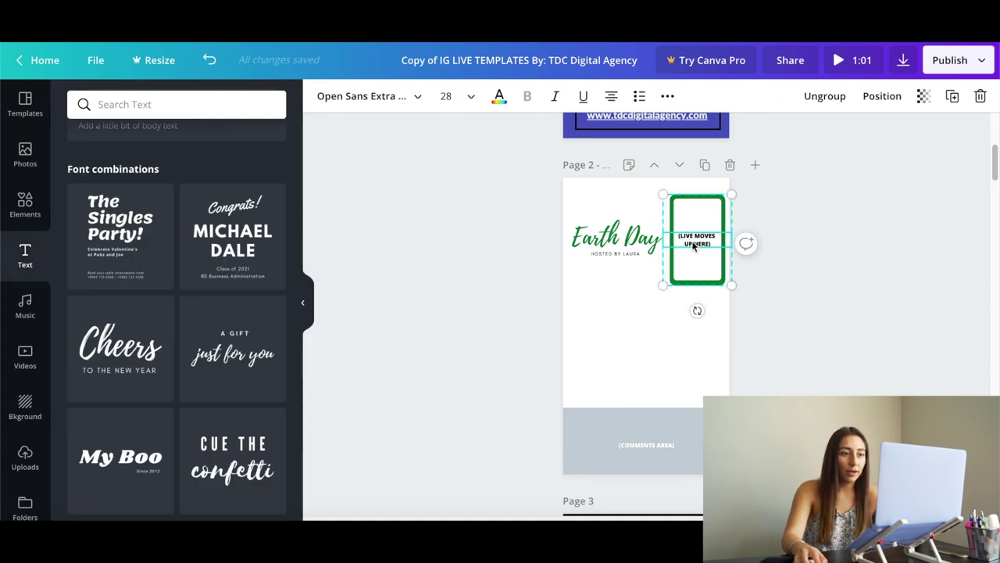
pyautogui.click(631, 309)
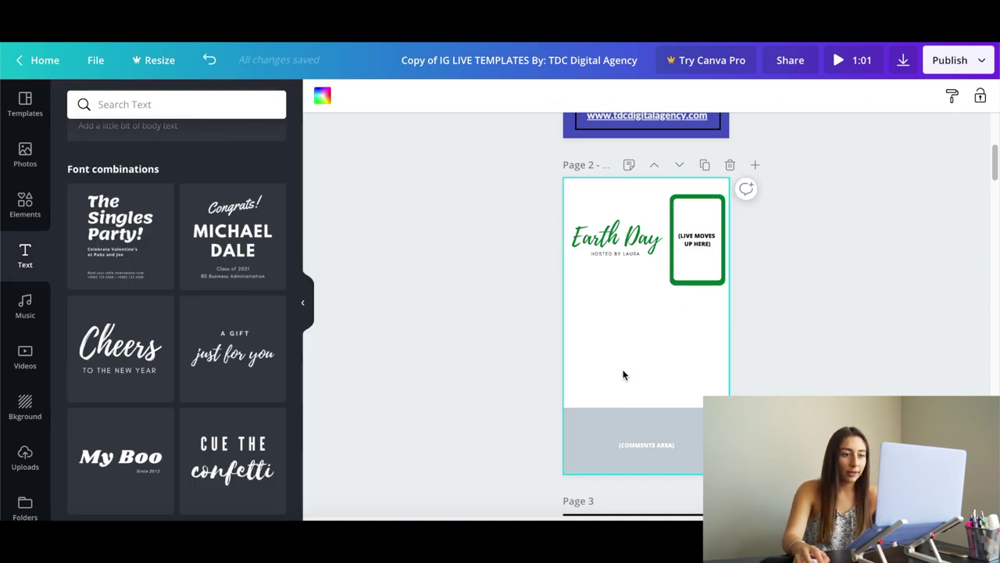
pyautogui.click(696, 262)
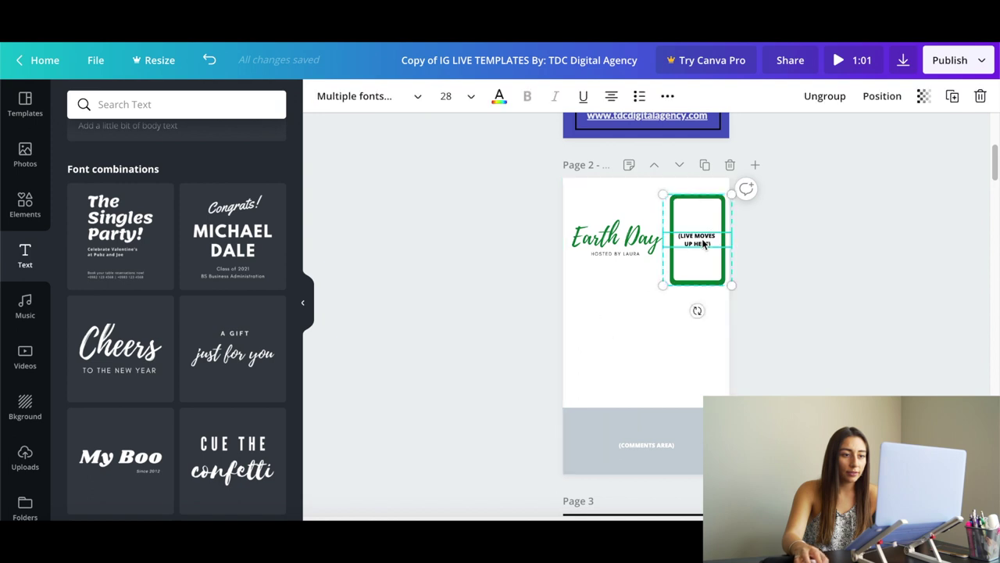
pyautogui.click(830, 96)
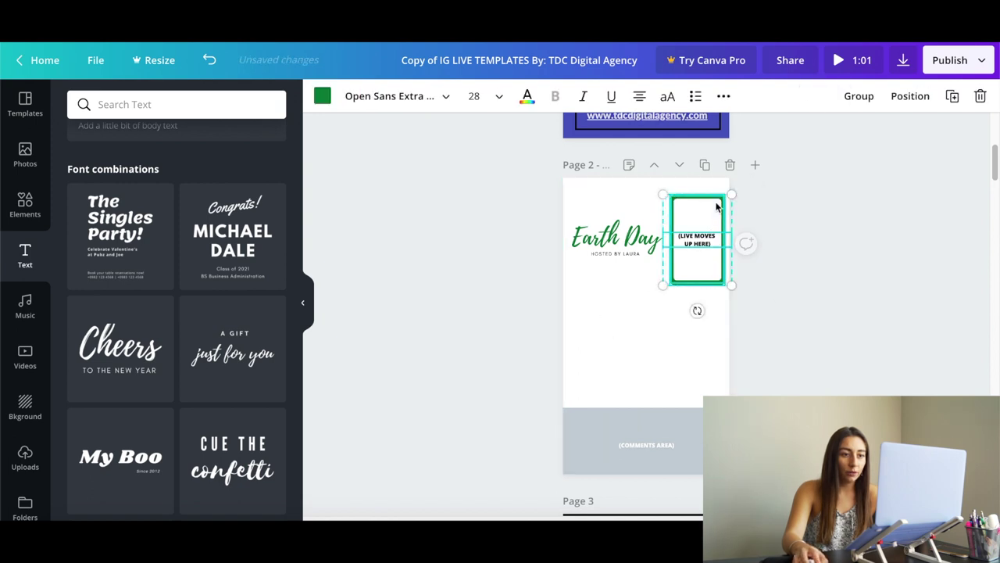
pyautogui.click(698, 245)
pyautogui.press('Delete')
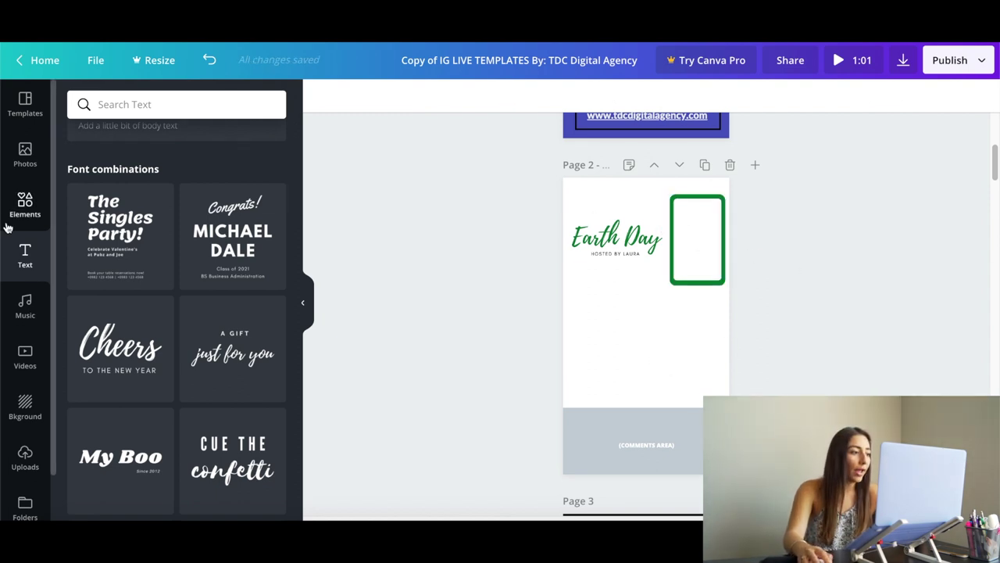
pyautogui.click(25, 205)
pyautogui.click(165, 103)
# Search elements for 'earth', then open all Stickers and search 'earth' there
pyautogui.write('earth')
pyautogui.press('Return')
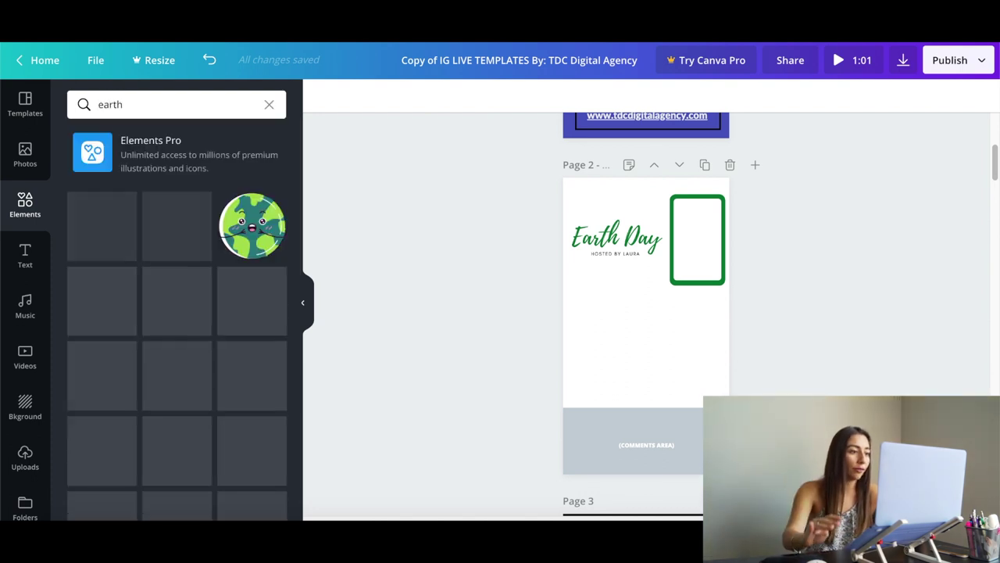
pyautogui.scroll(-5, 187, 313)
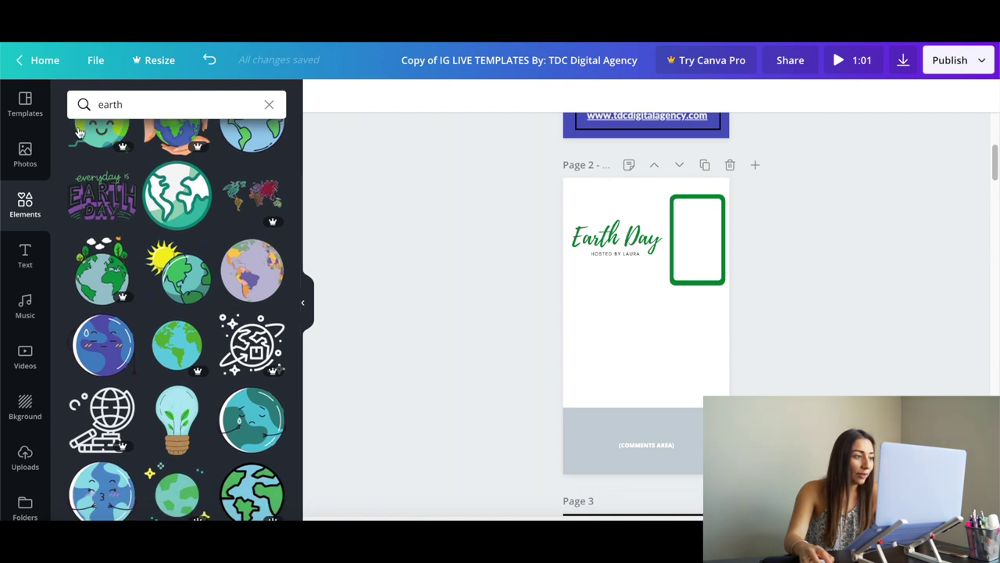
pyautogui.click(27, 203)
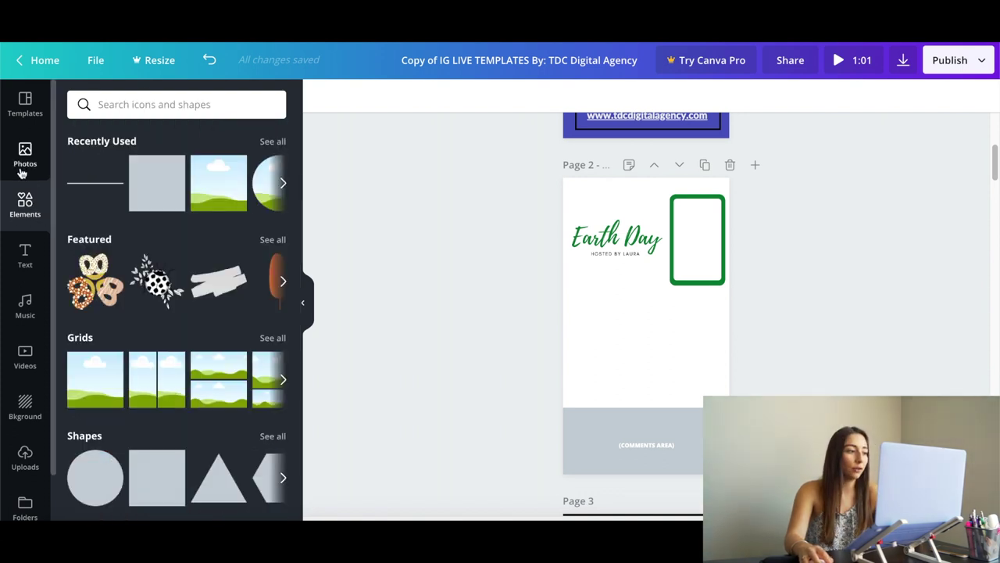
pyautogui.scroll(-5, 132, 266)
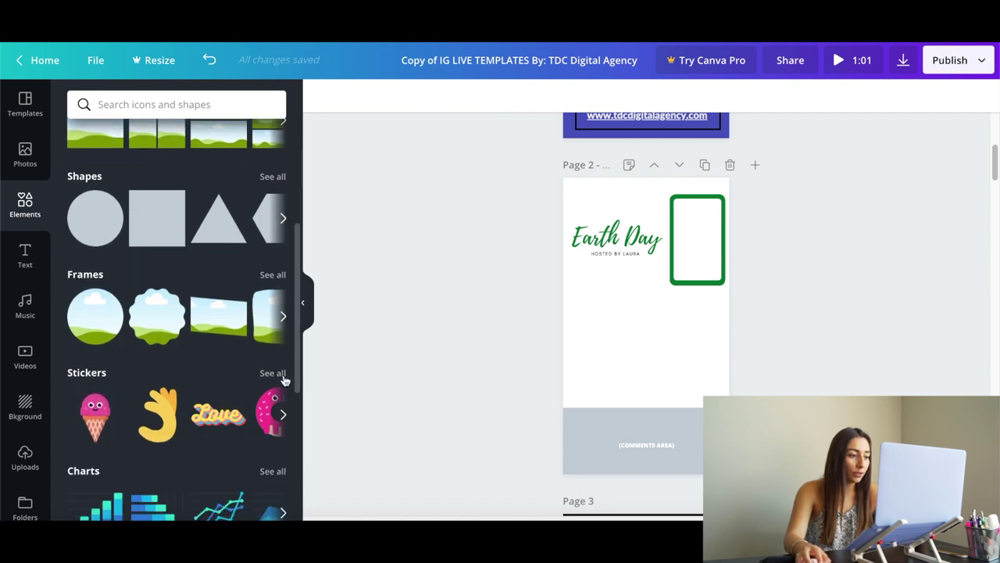
pyautogui.click(272, 372)
pyautogui.click(168, 103)
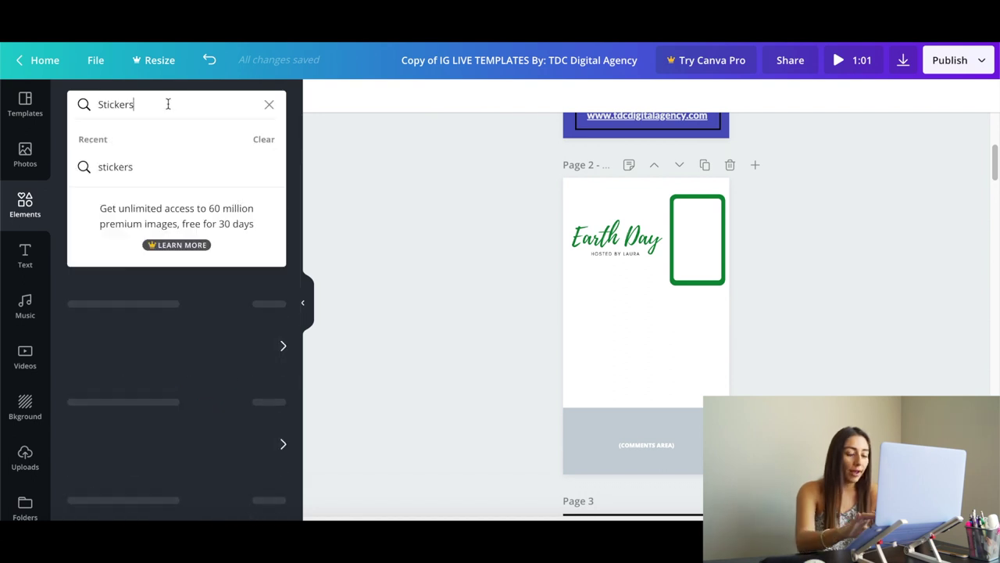
pyautogui.write('earth')
pyautogui.press('Return')
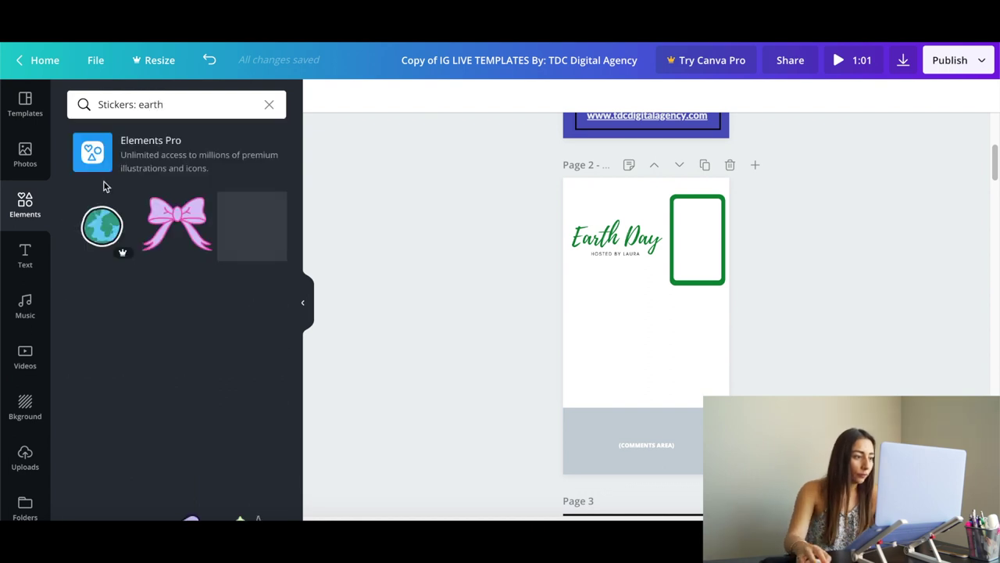
pyautogui.scroll(-2, 122, 238)
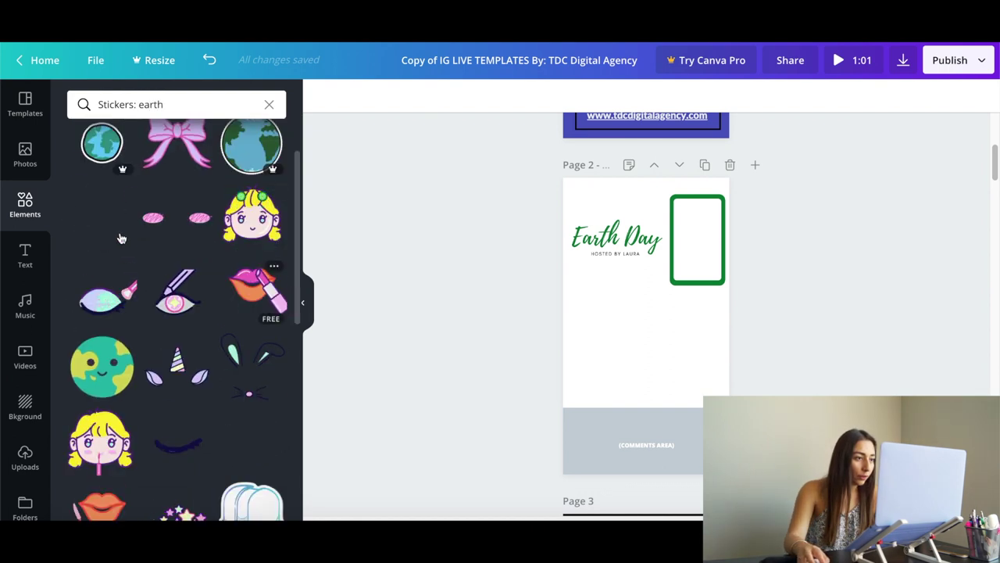
pyautogui.scroll(-2, 194, 349)
# Add the smiling earth sticker, shrink it and centre it below the Earth Day title
pyautogui.click(104, 301)
pyautogui.moveTo(591, 268); pyautogui.dragTo(612, 287)
pyautogui.moveTo(659, 339); pyautogui.dragTo(639, 343)
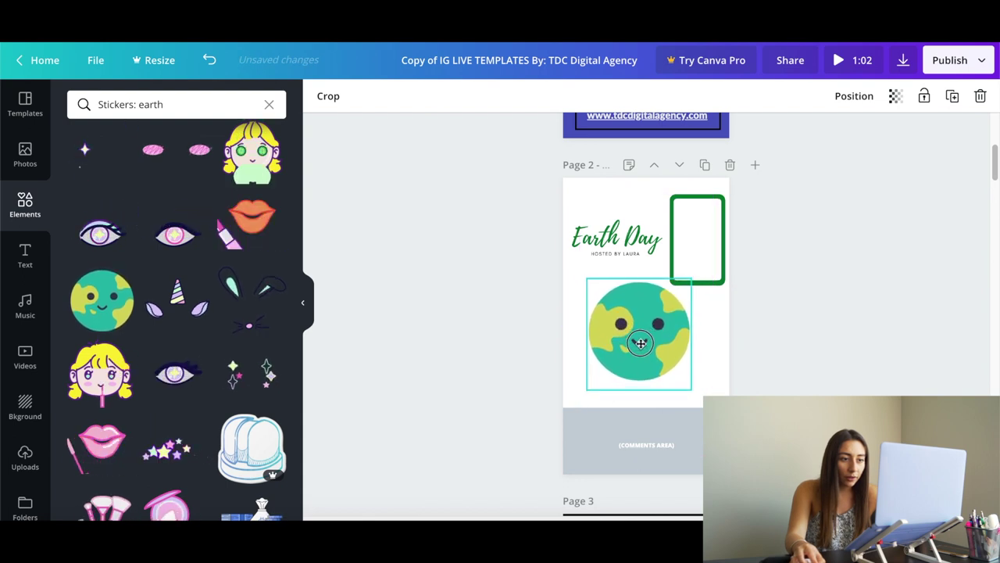
pyautogui.click(813, 361)
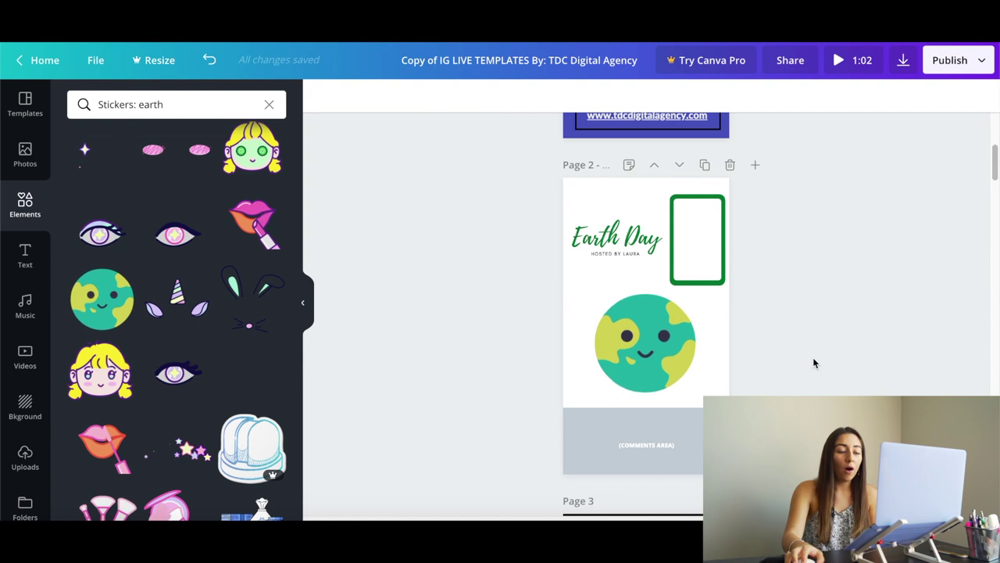
# Remove the grey (COMMENTS AREA) strip text and its leftover empty text box
pyautogui.scroll(-1, 815, 360)
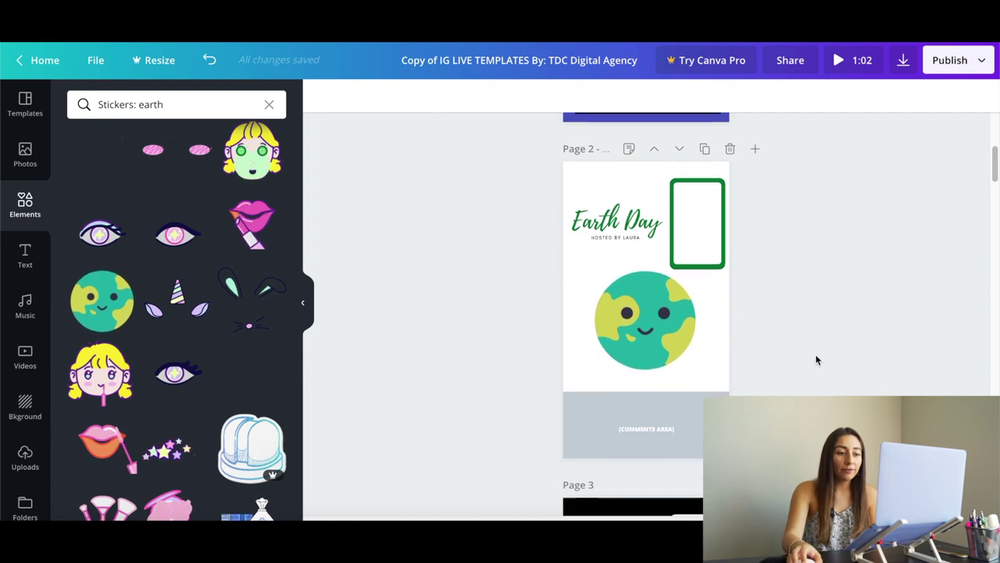
pyautogui.click(578, 405)
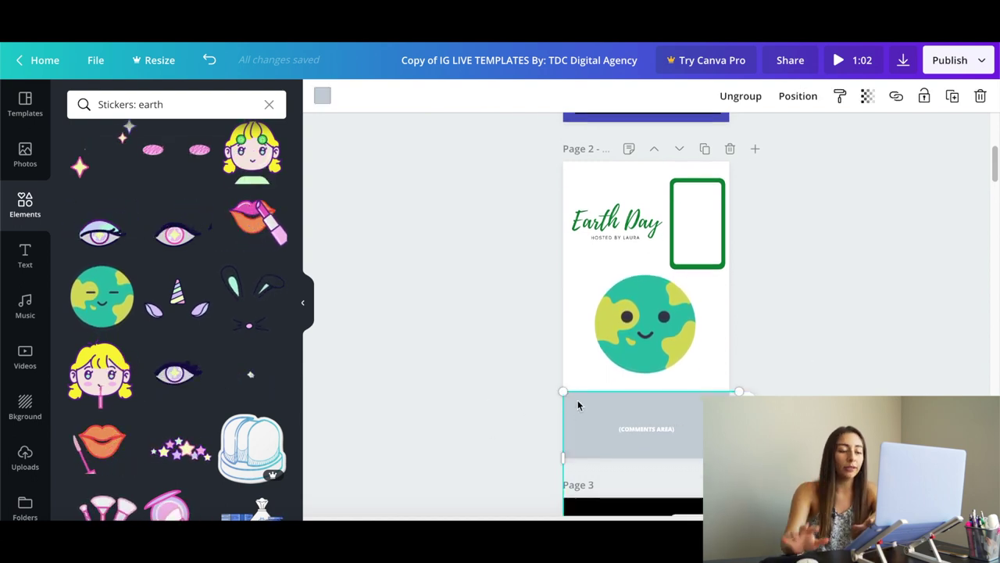
pyautogui.doubleClick(633, 425)
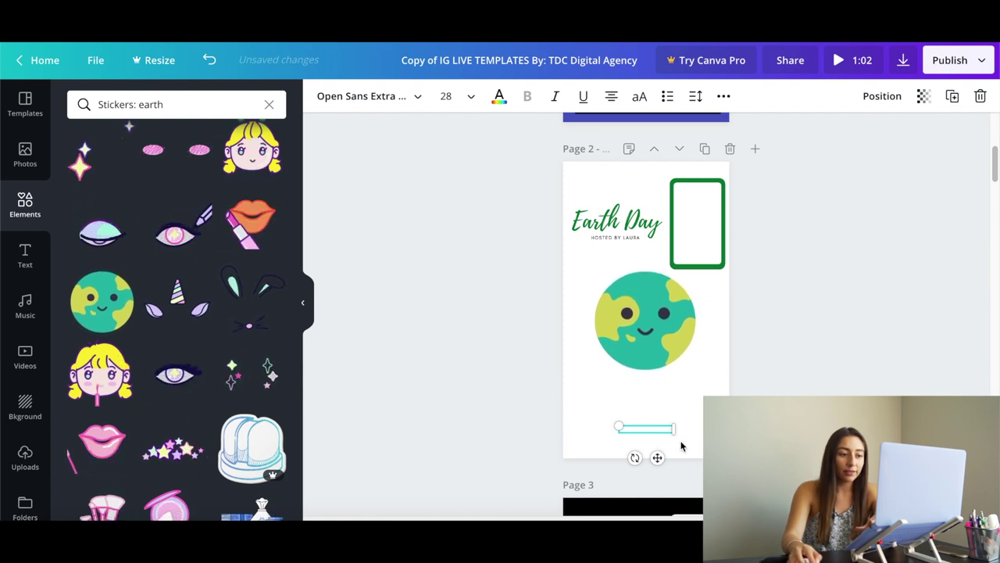
pyautogui.click(804, 394)
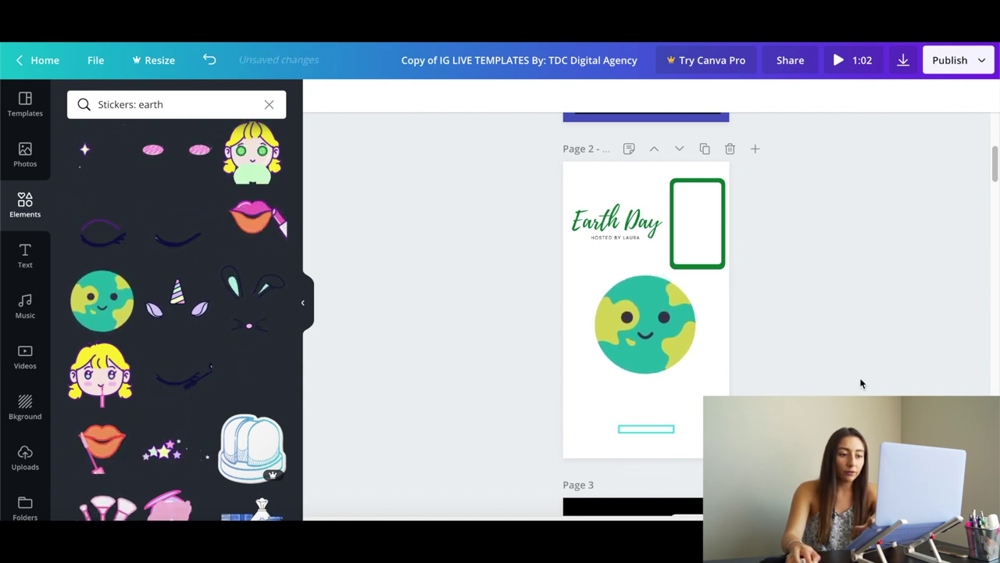
pyautogui.click(646, 430)
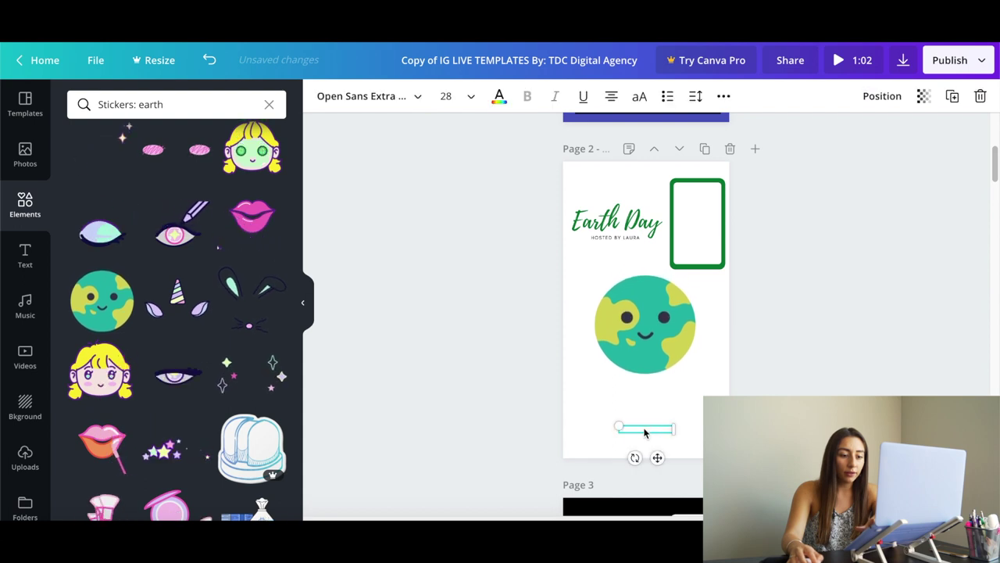
pyautogui.press('Delete')
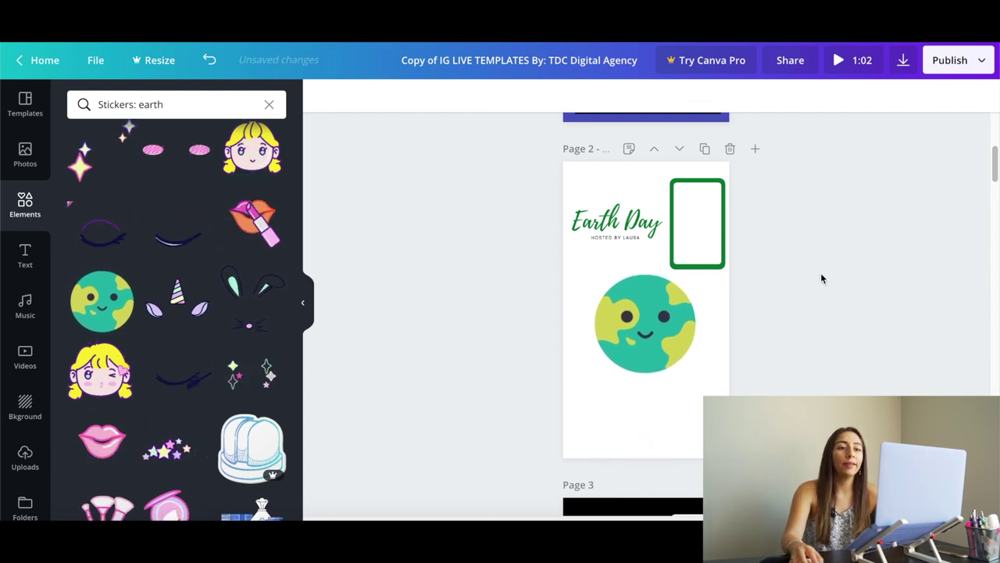
pyautogui.click(901, 62)
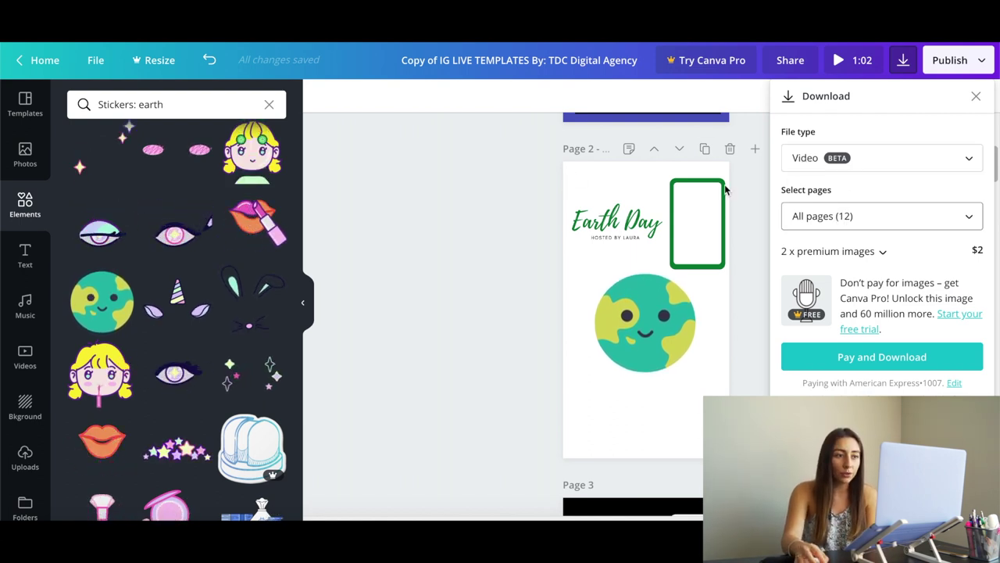
# Select only Page 2 in the page list and download it as an MP4 video
pyautogui.click(800, 211)
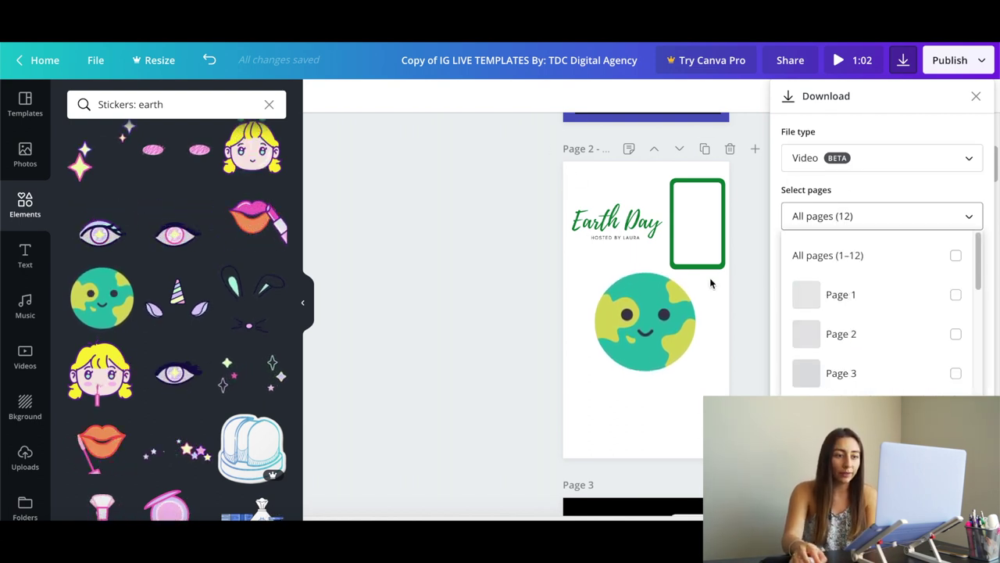
pyautogui.click(843, 336)
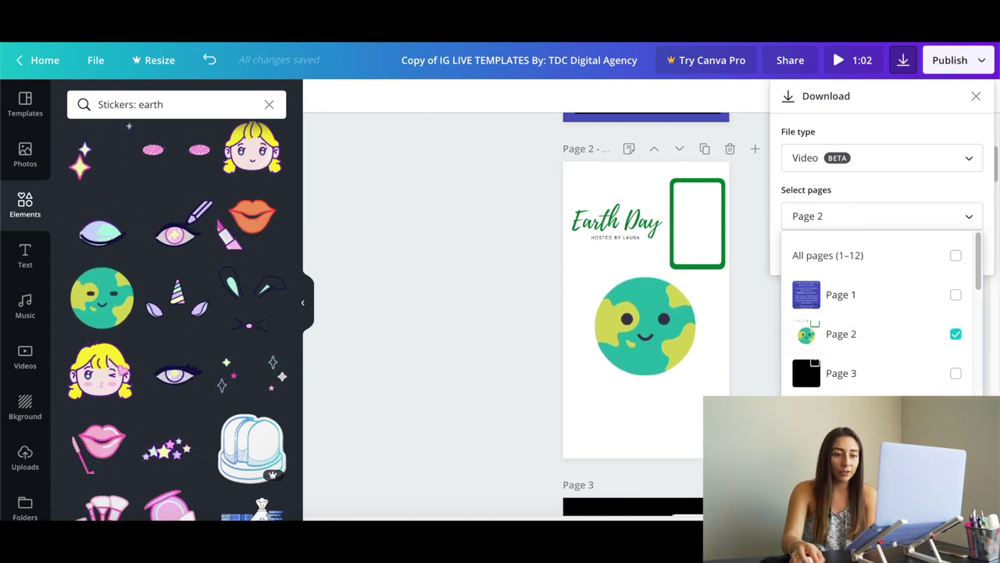
pyautogui.click(773, 235)
pyautogui.click(863, 252)
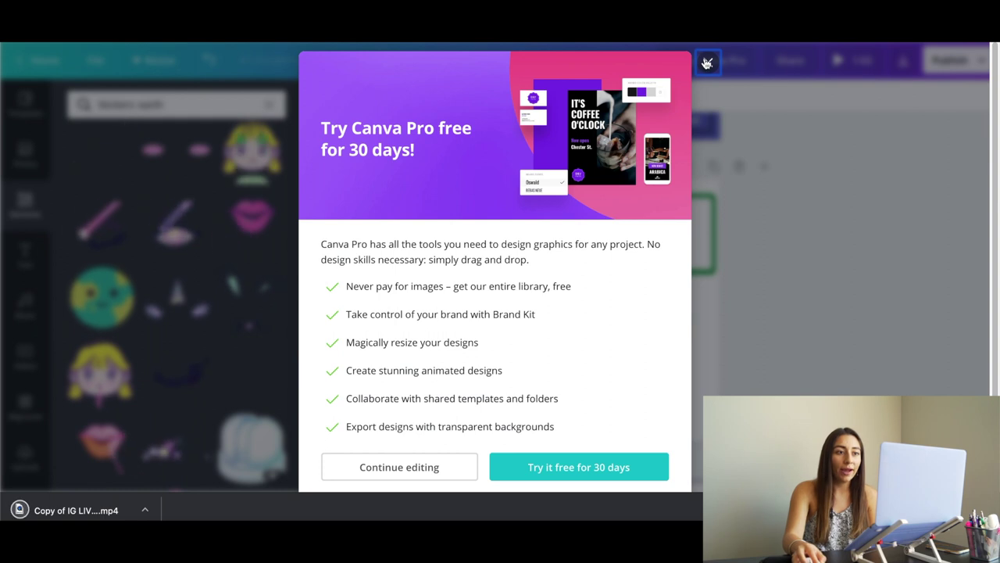
# Close the Try Canva Pro popup to get back to the Earth Day page
pyautogui.click(708, 63)
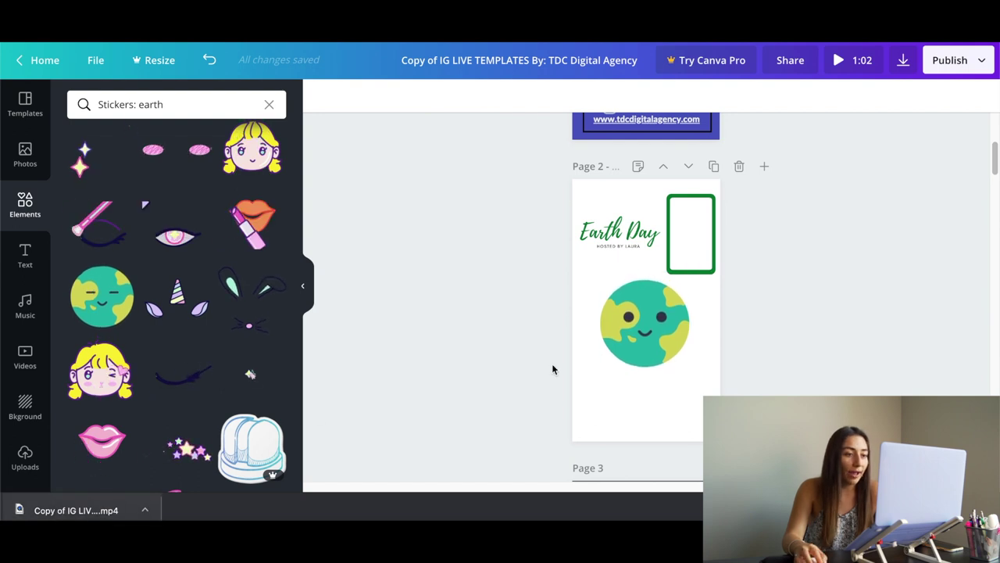
# Scroll to page 3 and switch the sticker search from earth to cookies
pyautogui.scroll(-1, 817, 255)
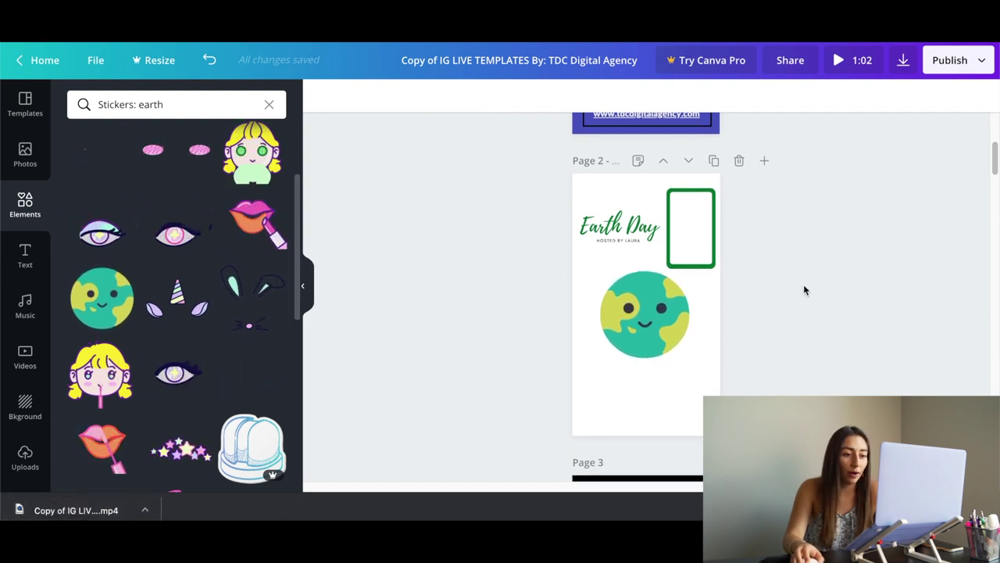
pyautogui.scroll(-2, 840, 274)
pyautogui.scroll(-4, 842, 277)
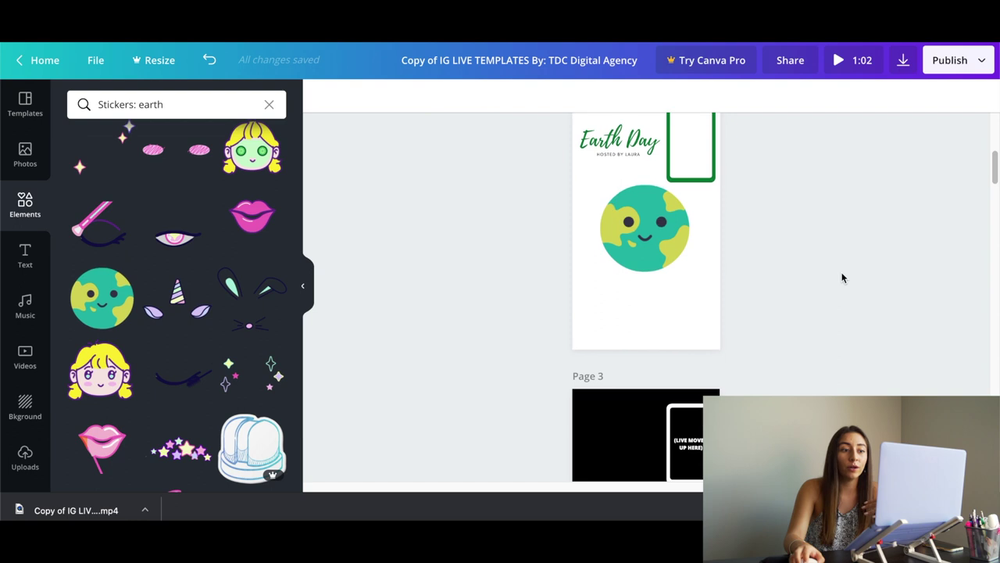
pyautogui.scroll(-3, 841, 272)
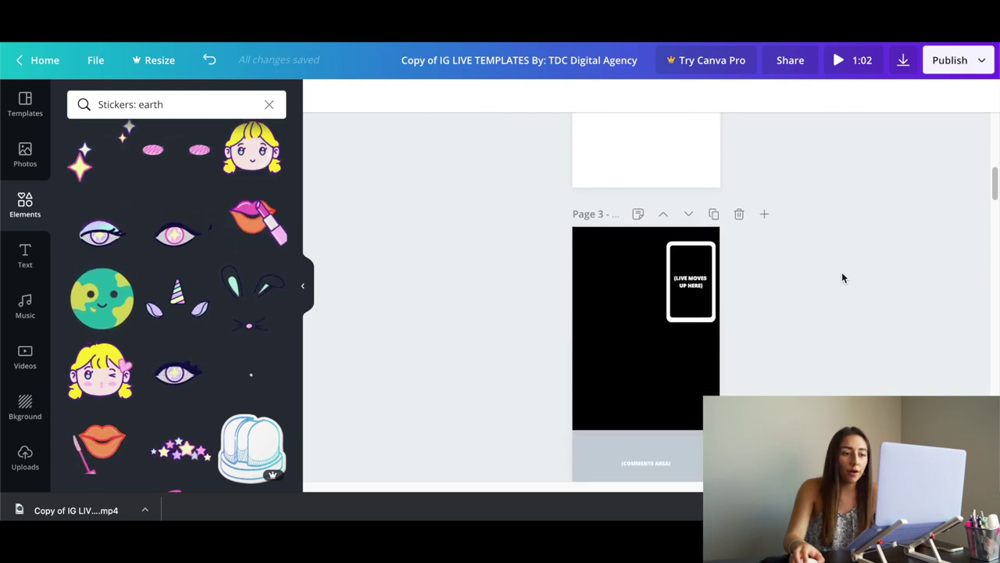
pyautogui.scroll(-1, 832, 275)
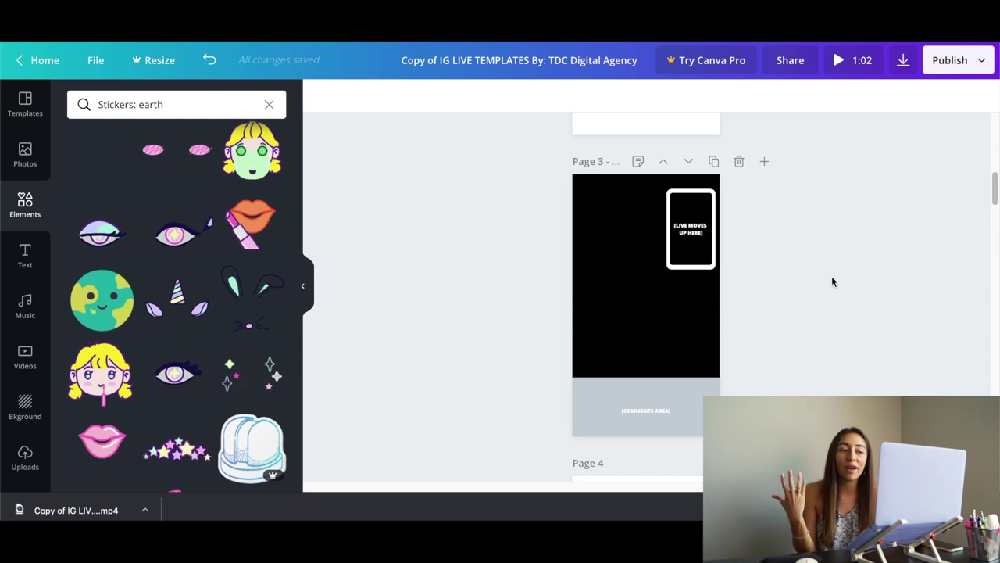
pyautogui.click(188, 104)
pyautogui.press('BackSpace')
pyautogui.press('BackSpace')
pyautogui.press('BackSpace')
pyautogui.write('cookies')
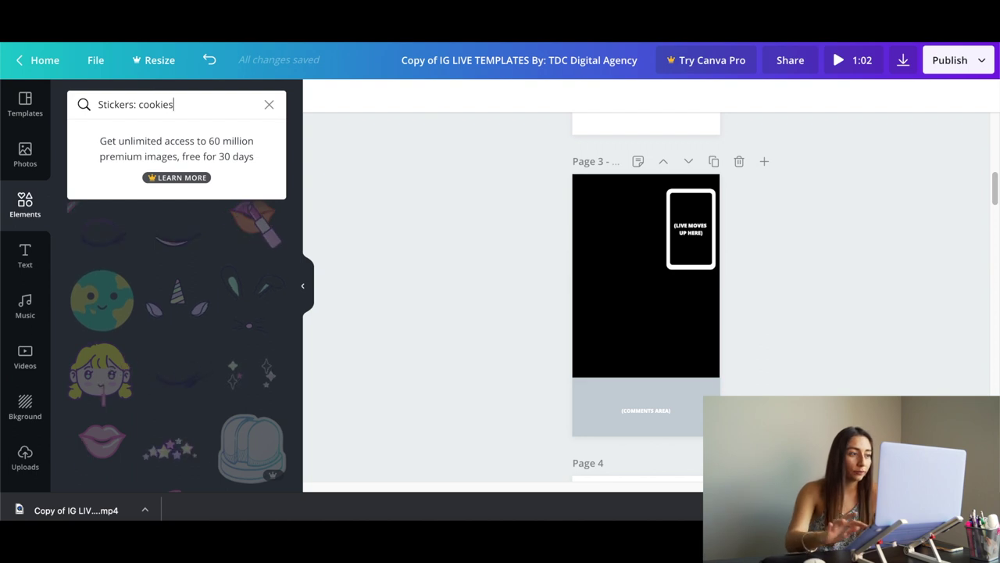
pyautogui.press('Return')
# Browse the cookie sticker results, then search all elements for 'cookies'
pyautogui.scroll(-10, 215, 283)
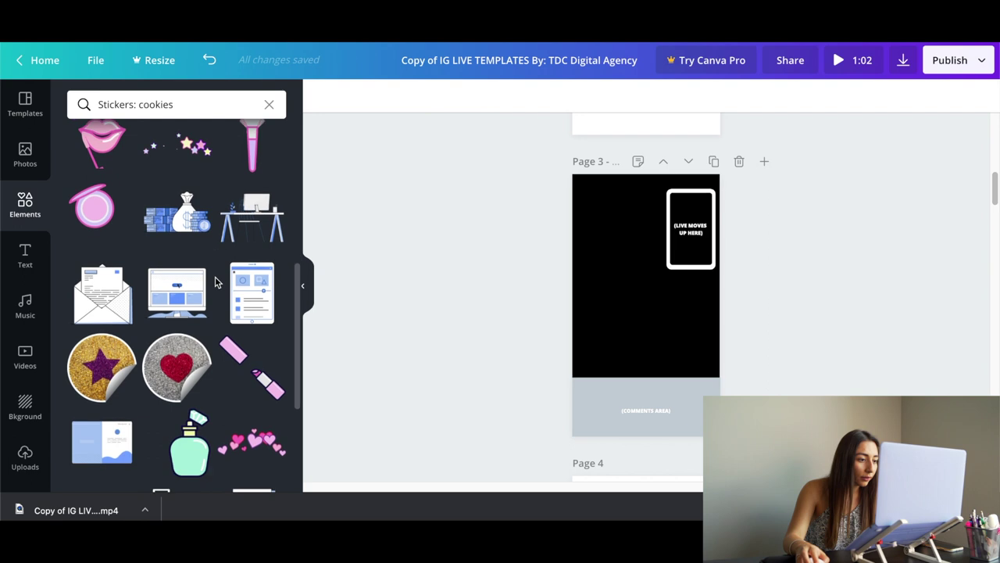
pyautogui.scroll(-15, 215, 283)
pyautogui.scroll(-3, 216, 283)
pyautogui.scroll(-5, 229, 268)
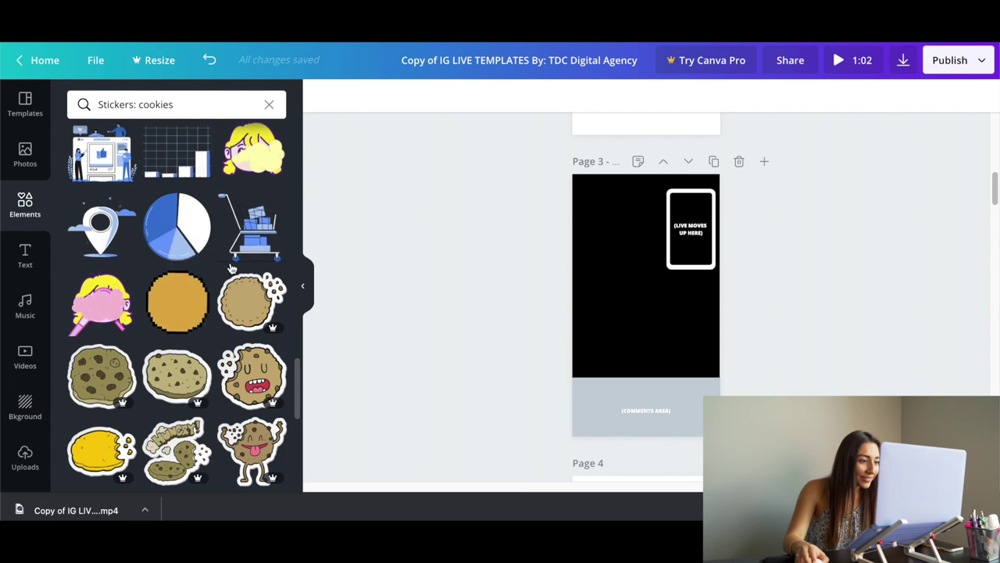
pyautogui.scroll(-2, 232, 268)
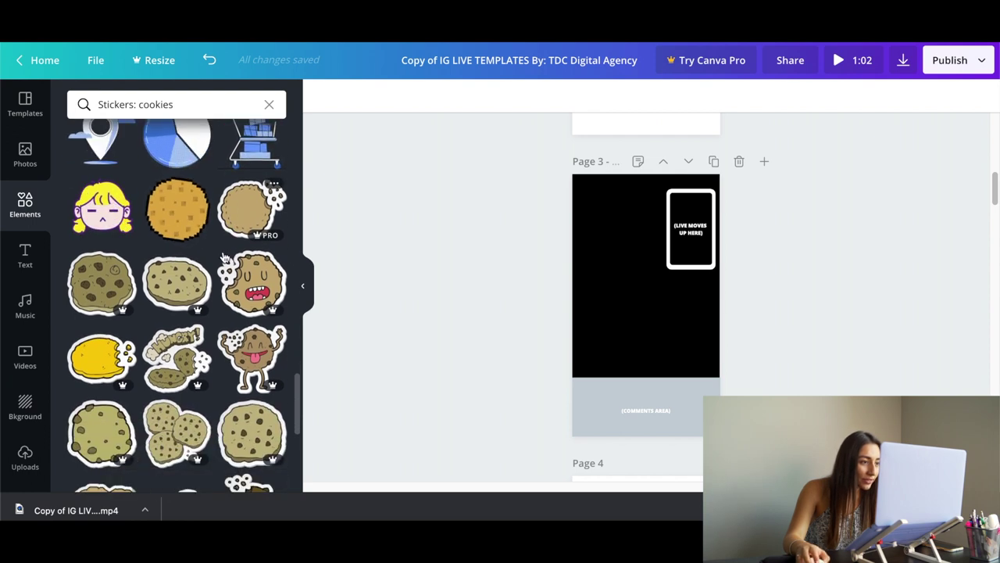
pyautogui.scroll(-8, 184, 222)
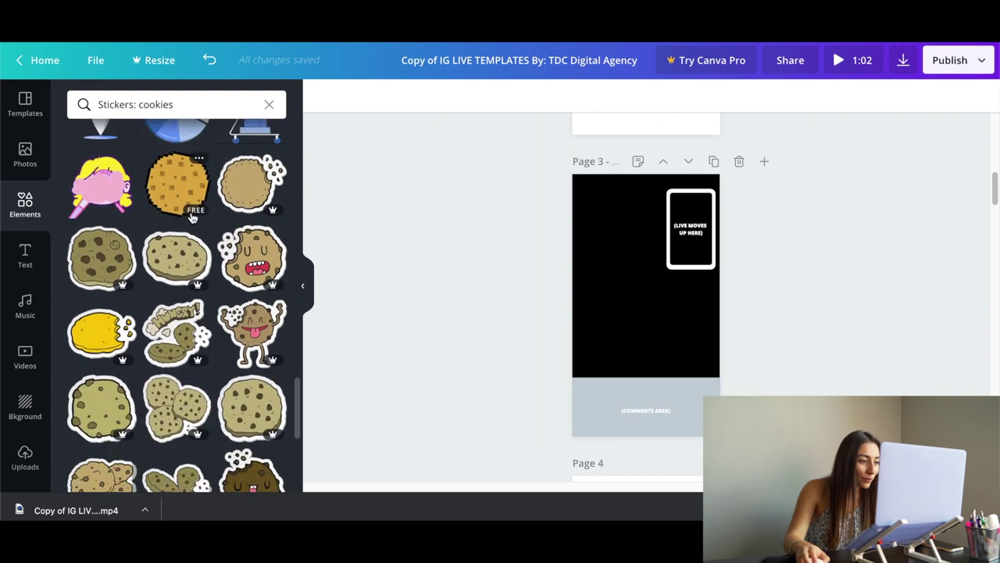
pyautogui.scroll(-6, 194, 218)
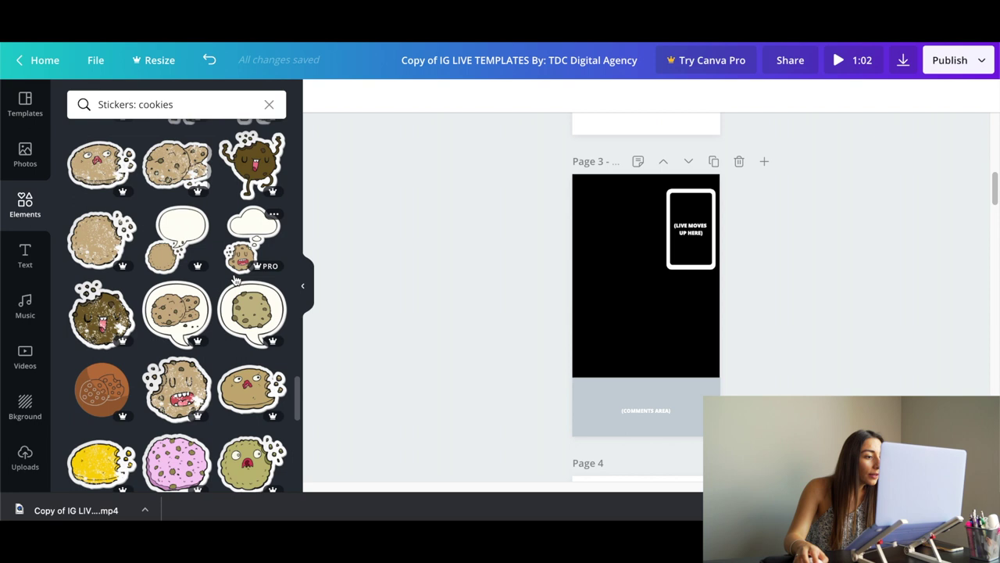
pyautogui.scroll(-10, 234, 280)
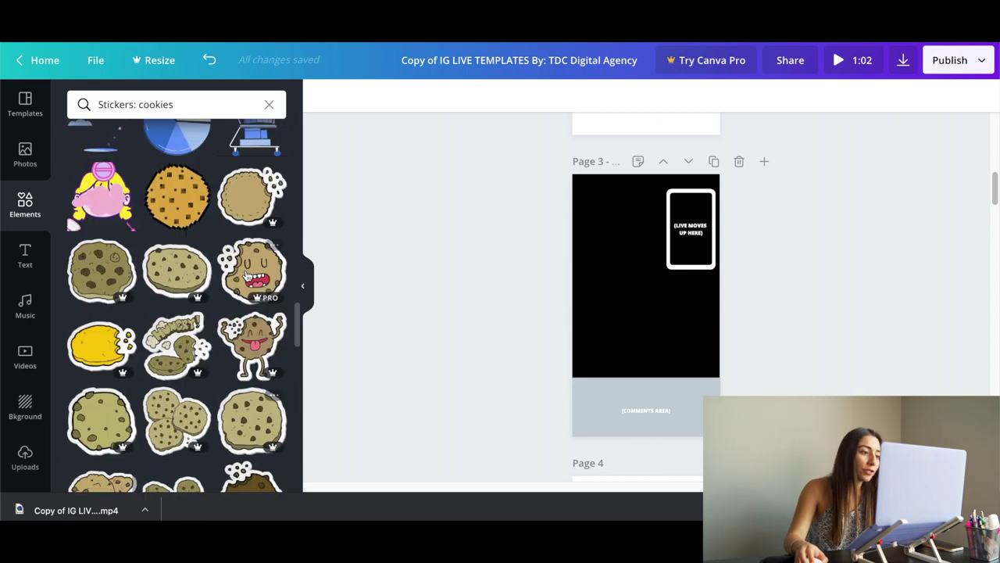
pyautogui.scroll(1, 247, 275)
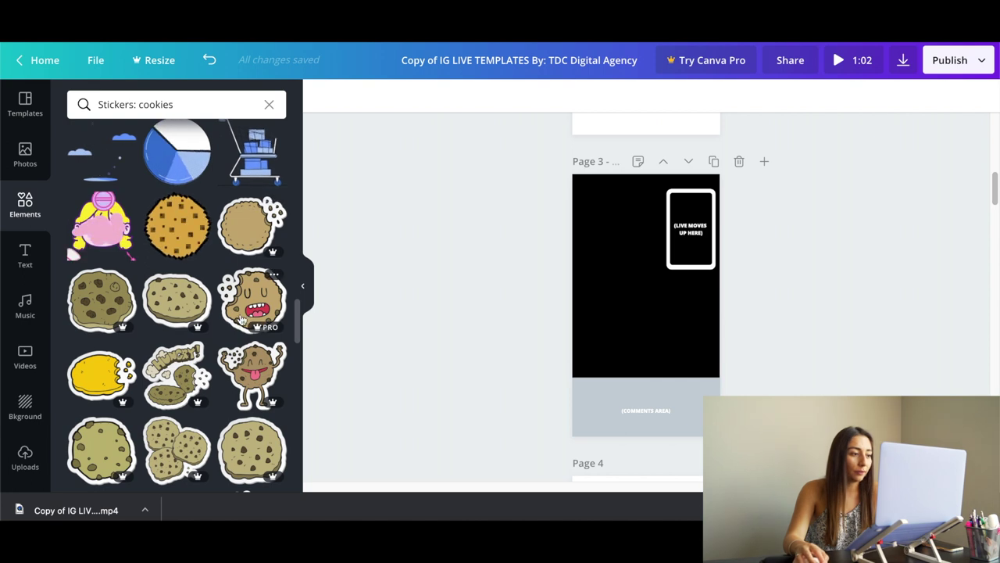
pyautogui.scroll(8, 261, 249)
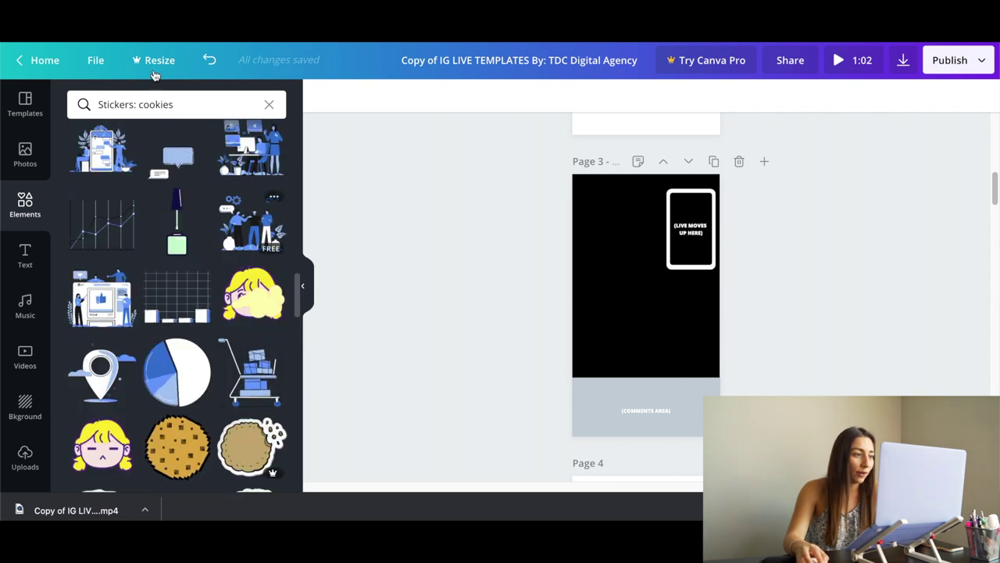
pyautogui.doubleClick(182, 103)
pyautogui.tripleClick(182, 102)
pyautogui.write('cookies')
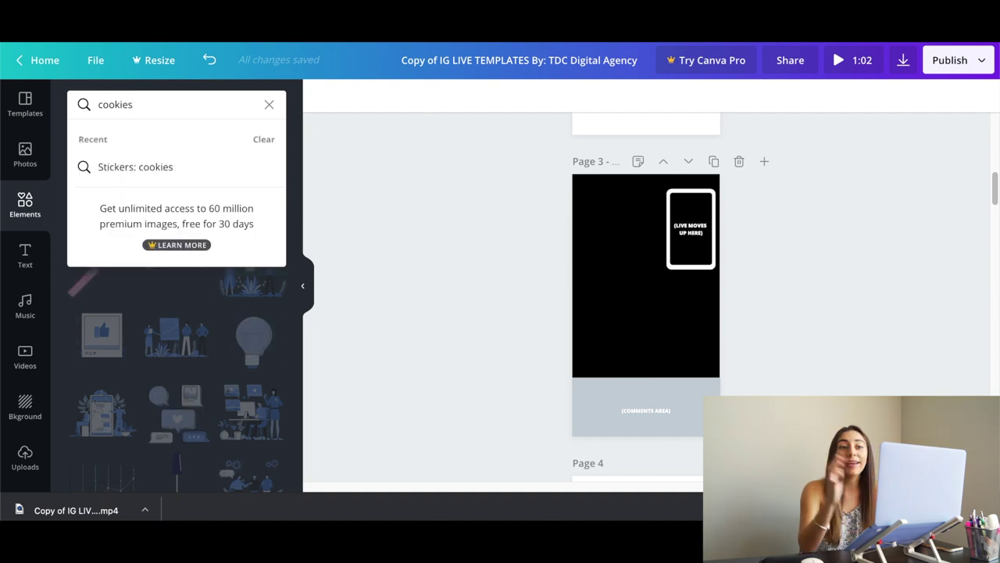
pyautogui.press('Return')
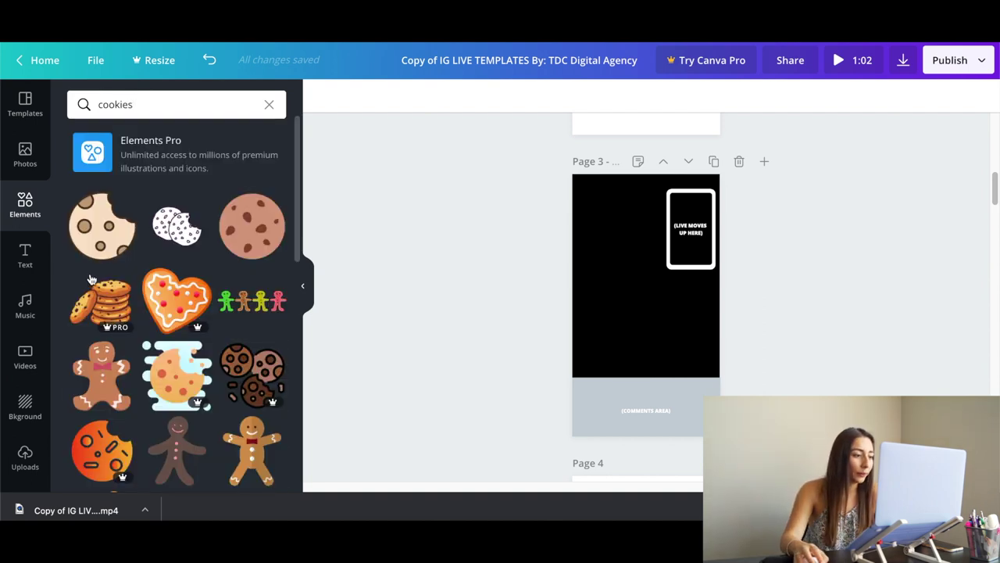
# Add the bitten cookie graphic to page 3 and place it top-left
pyautogui.click(106, 239)
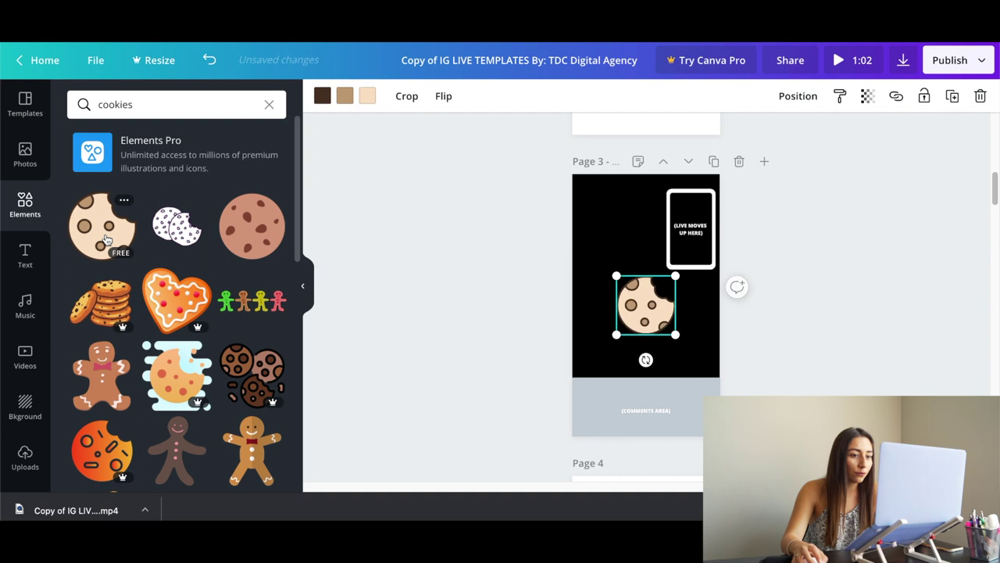
pyautogui.moveTo(631, 305); pyautogui.dragTo(605, 225)
pyautogui.click(631, 308)
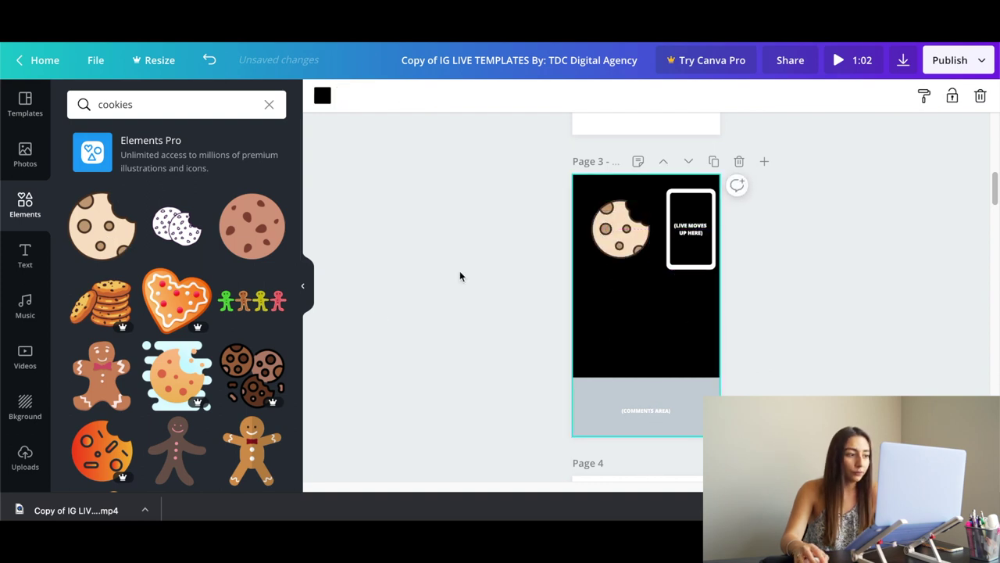
# Add the brunch text combination and retype its heading as 'Cookie Recipe' on one line
pyautogui.click(30, 262)
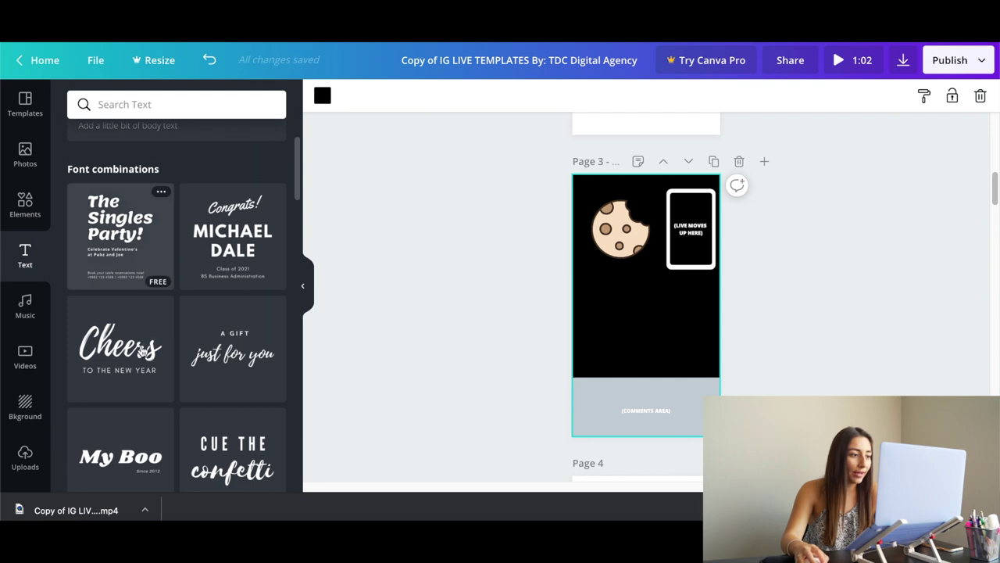
pyautogui.scroll(-3, 211, 372)
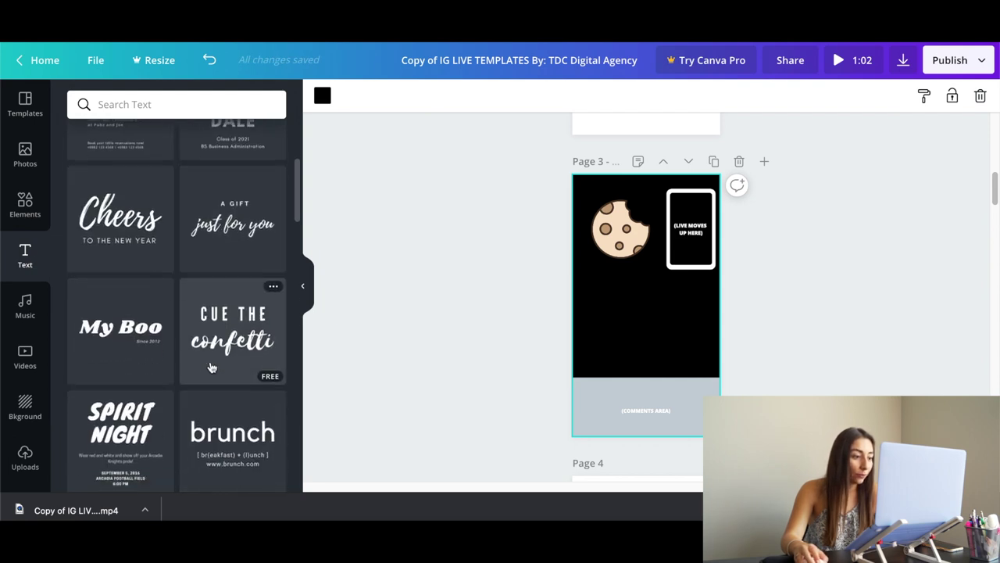
pyautogui.click(236, 410)
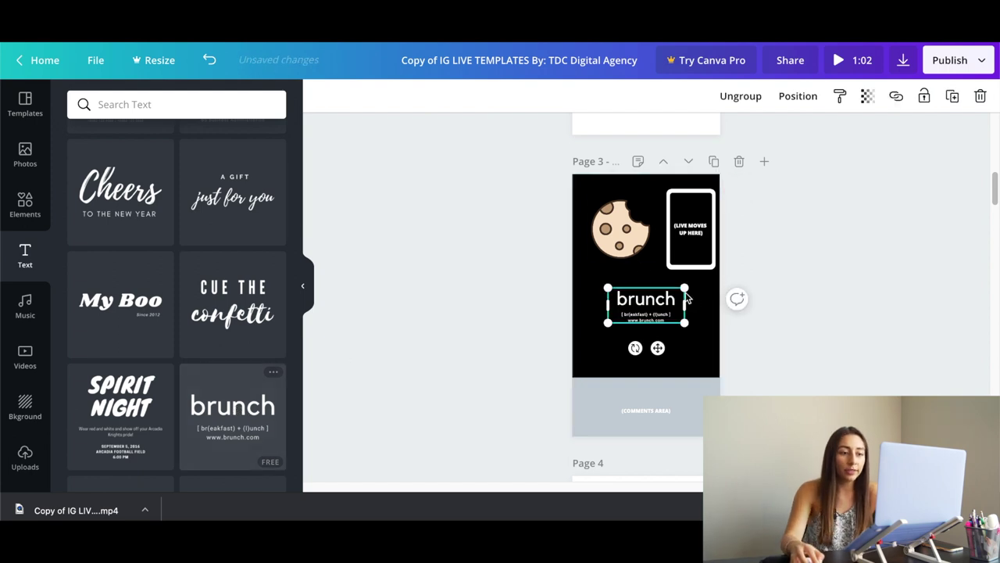
pyautogui.doubleClick(661, 300)
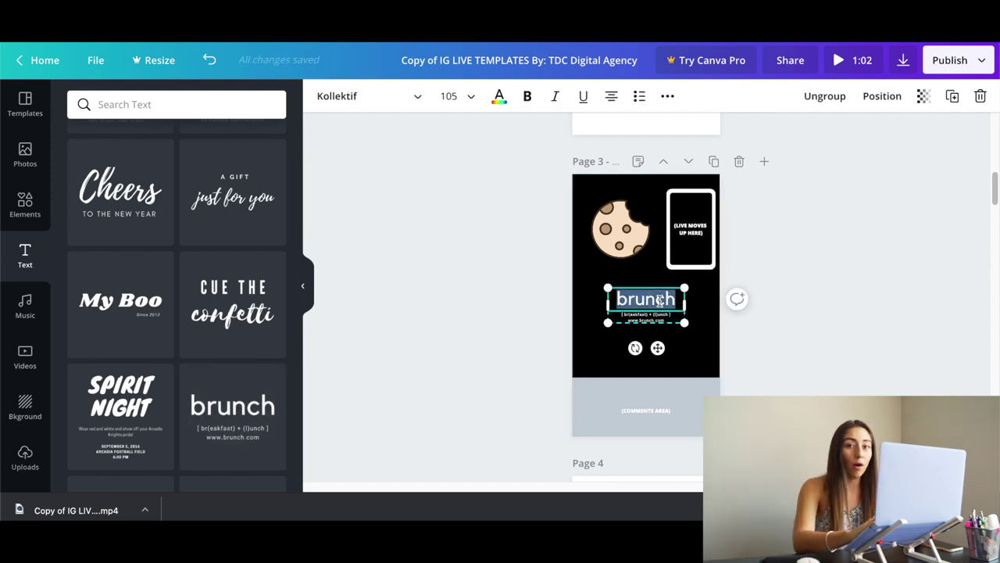
pyautogui.write('Cookie REci')
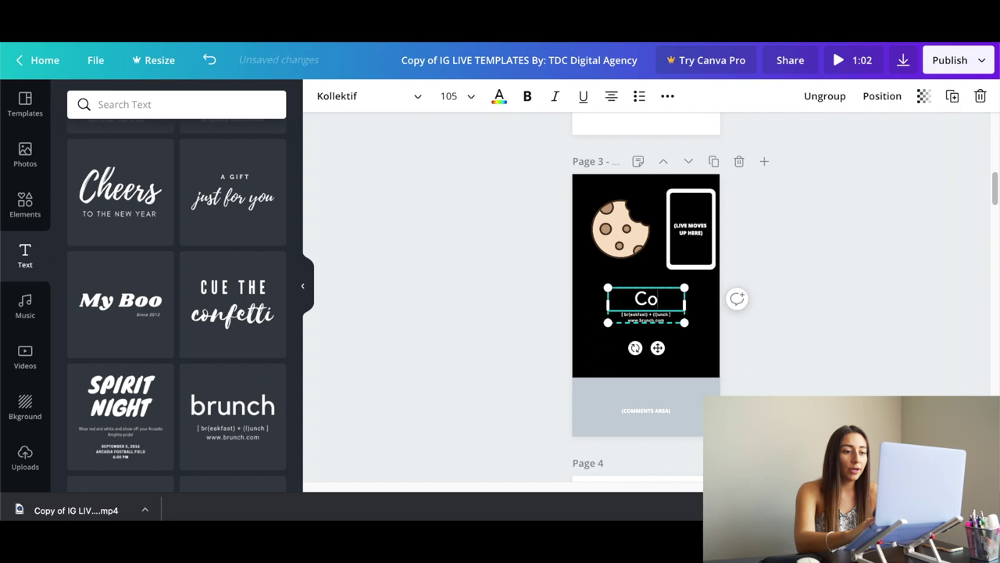
pyautogui.press('BackSpace')
pyautogui.press('BackSpace')
pyautogui.press('BackSpace')
pyautogui.write('ecipe')
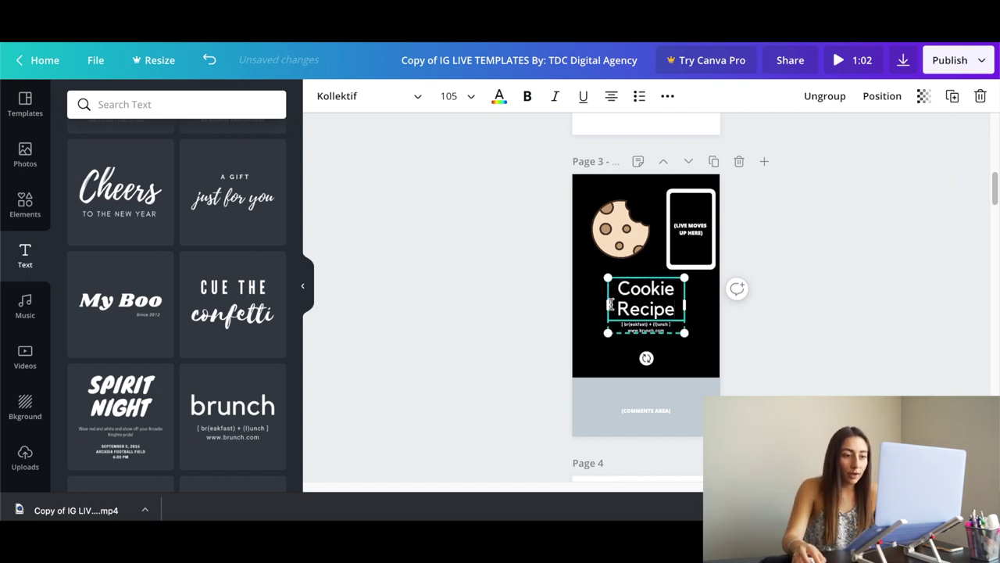
pyautogui.moveTo(609, 303); pyautogui.dragTo(568, 302)
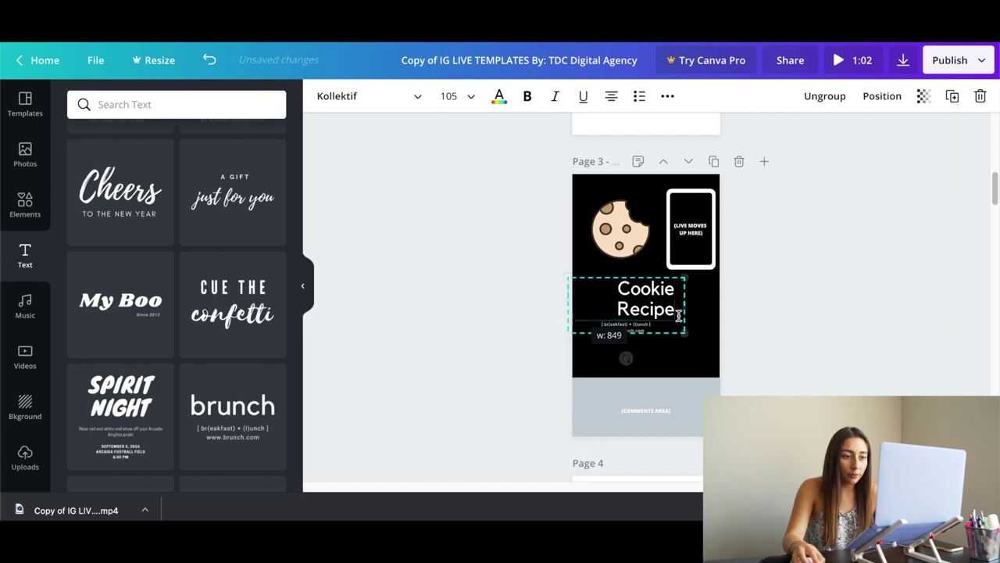
pyautogui.moveTo(687, 309); pyautogui.dragTo(707, 307)
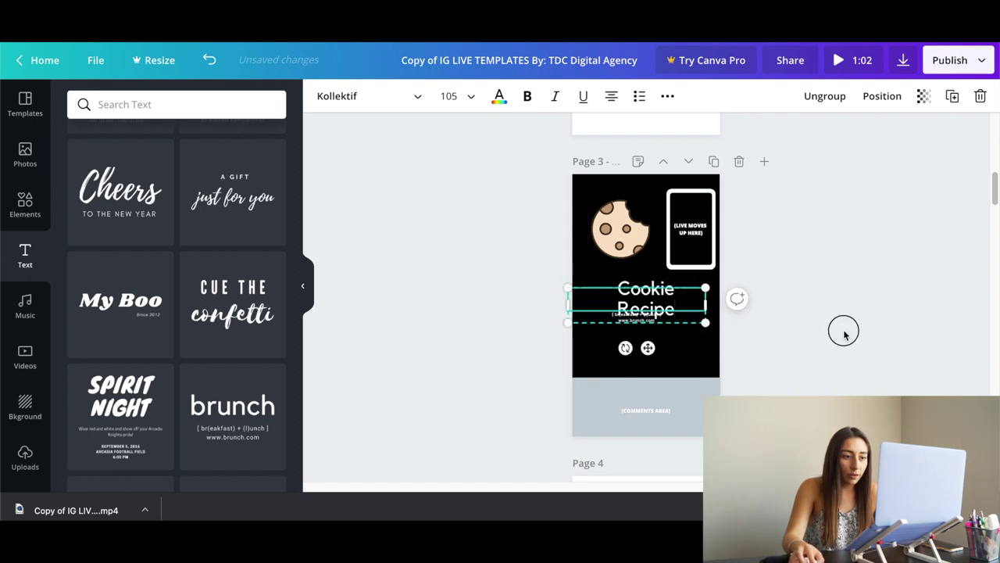
# Centre the Cookie Recipe group, ungroup it, and nudge the subtitle just below the heading
pyautogui.click(841, 330)
pyautogui.moveTo(641, 301)
pyautogui.mouseDown()
pyautogui.moveTo(655, 298)
pyautogui.moveTo(651, 289)
pyautogui.mouseUp()
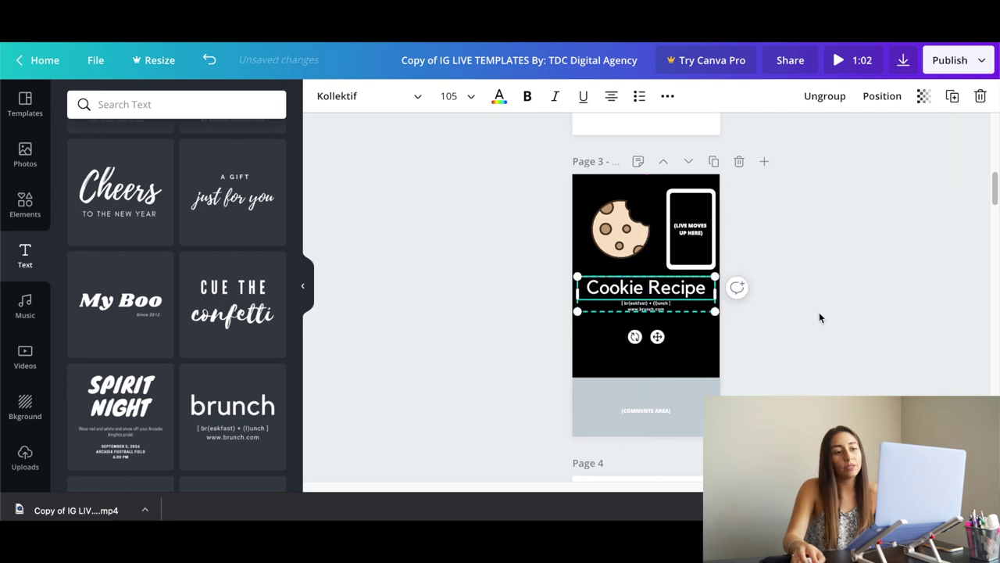
pyautogui.click(820, 317)
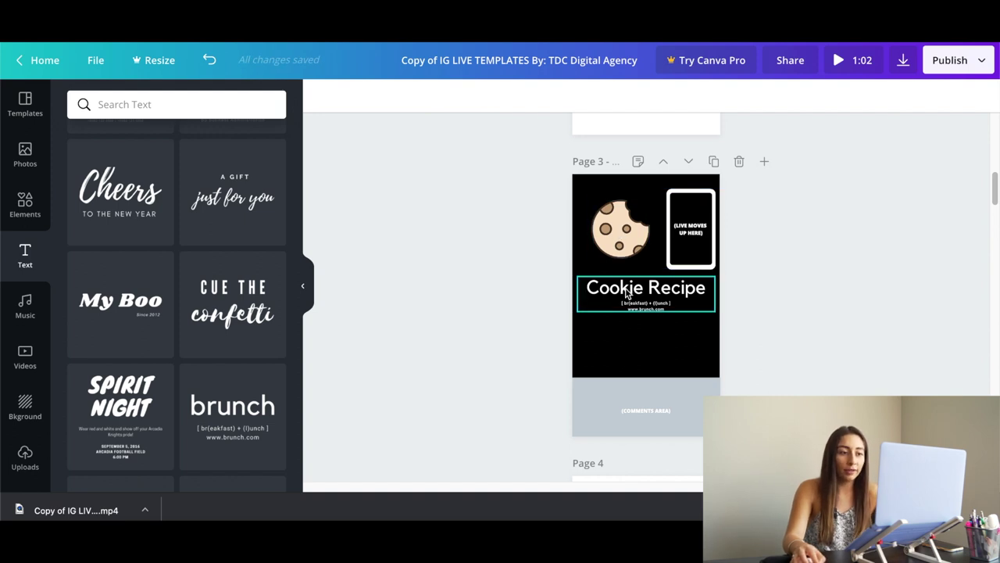
pyautogui.click(660, 296)
pyautogui.click(661, 303)
pyautogui.click(659, 293)
pyautogui.click(824, 96)
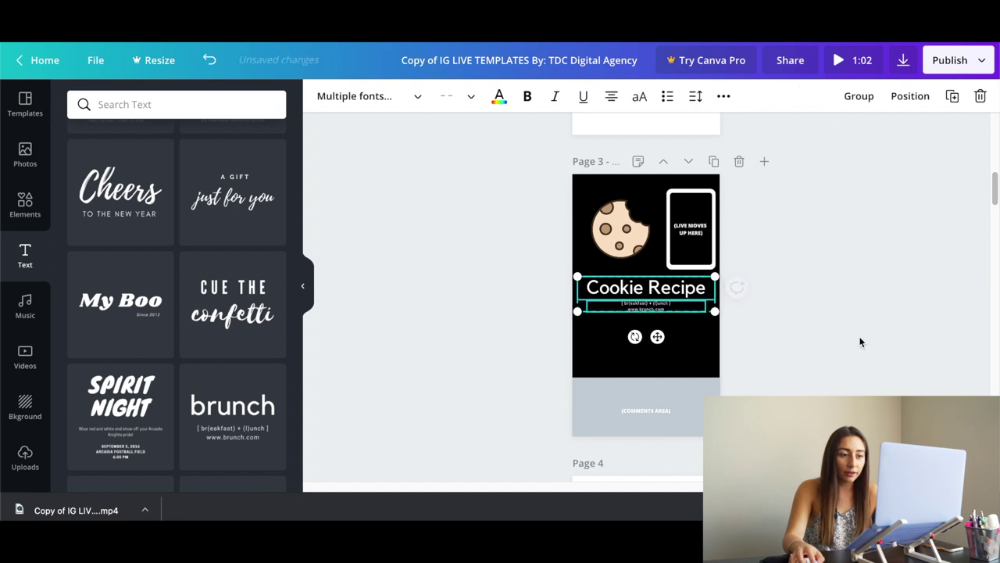
pyautogui.click(829, 332)
pyautogui.click(645, 307)
pyautogui.moveTo(646, 307)
pyautogui.mouseDown()
pyautogui.moveTo(574, 289)
pyautogui.moveTo(670, 302)
pyautogui.moveTo(656, 310)
pyautogui.mouseUp()
# Replace the subtitle with the lines 1 egg, 1 cup of milk, 1/2 tsp butter, cookie mix
pyautogui.doubleClick(603, 306)
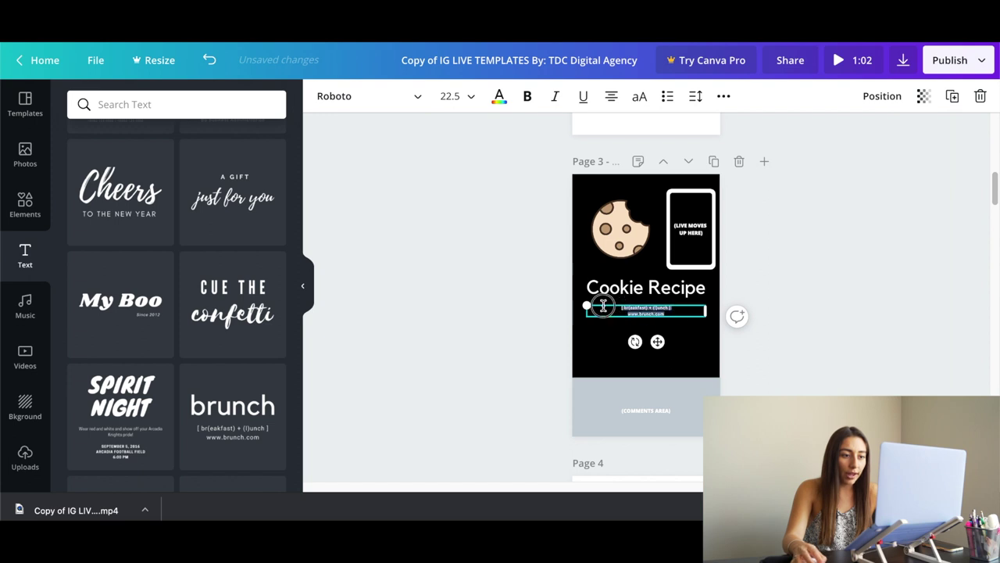
pyautogui.press('BackSpace')
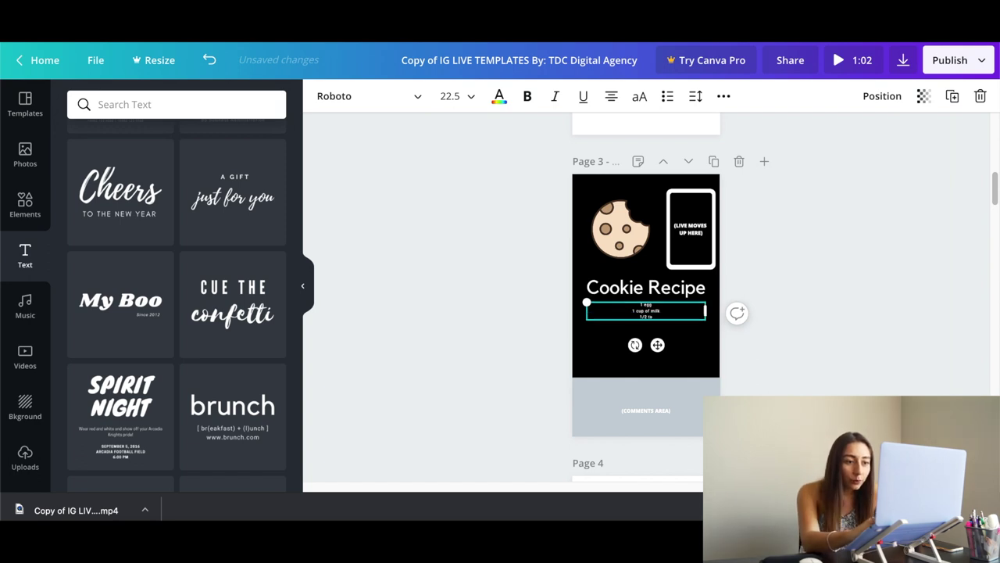
pyautogui.write('butter')
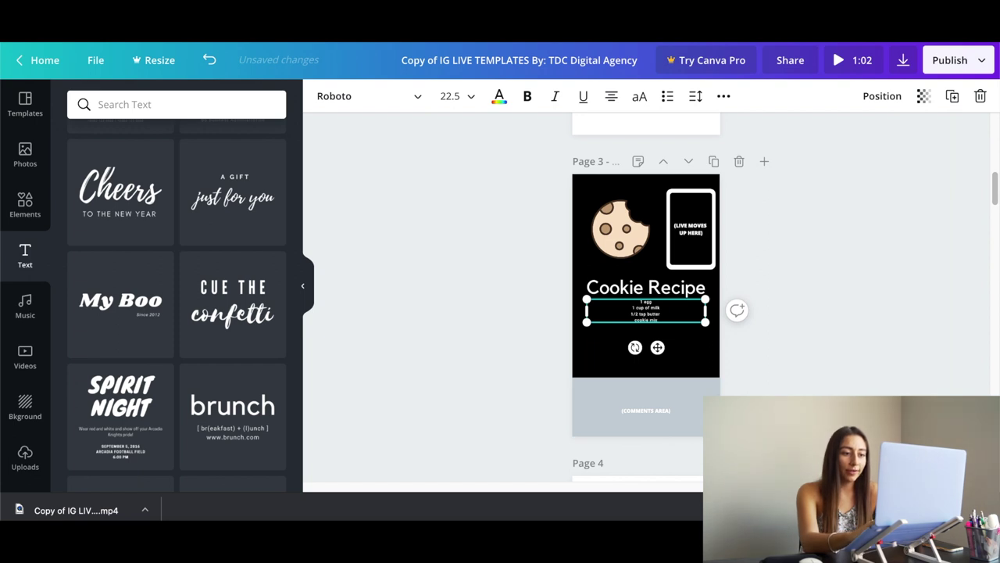
pyautogui.press('Return')
pyautogui.moveTo(661, 320); pyautogui.dragTo(608, 294)
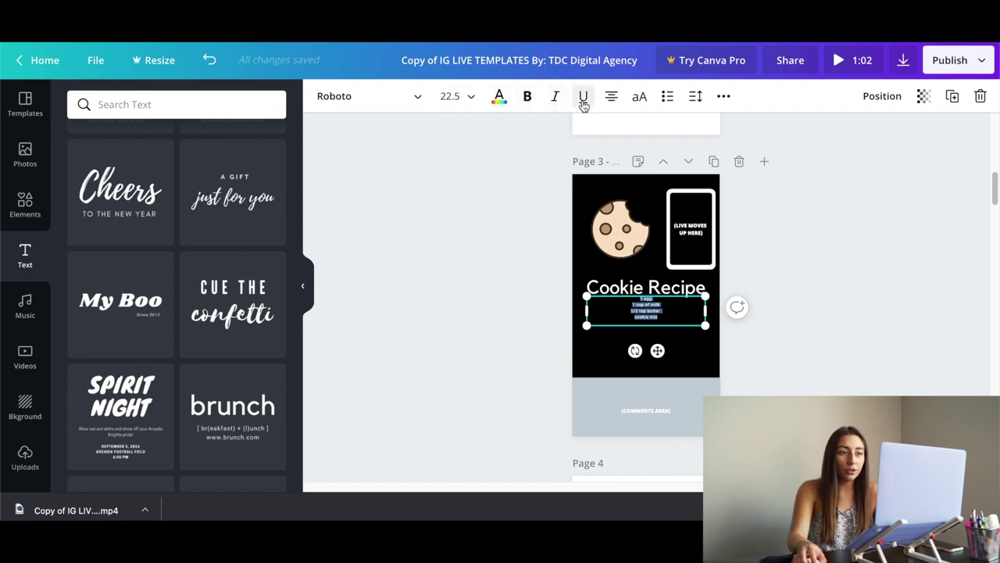
# Adjust the ingredient list's alignment and make it uppercase and bulleted
pyautogui.click(611, 97)
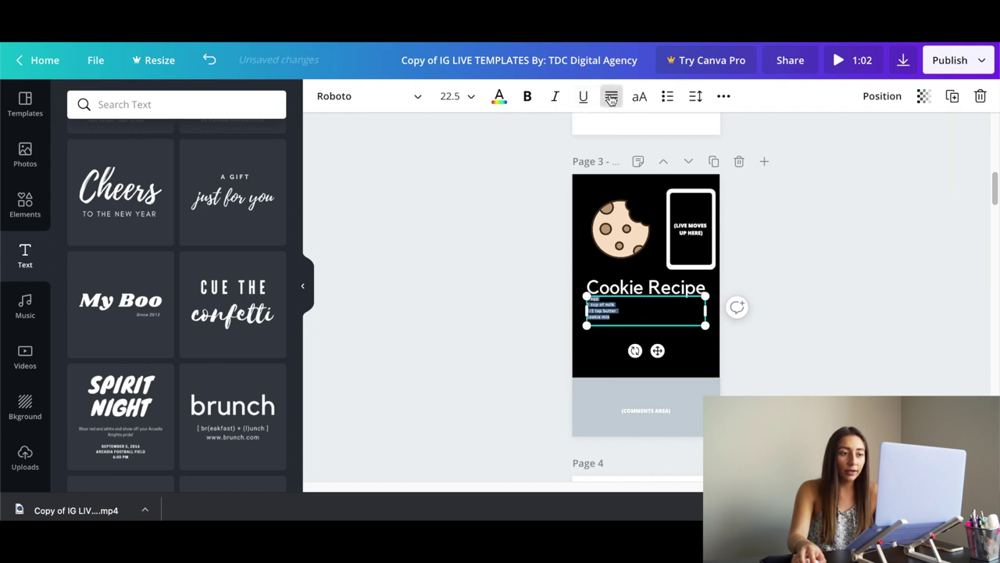
pyautogui.click(611, 97)
pyautogui.click(611, 97)
pyautogui.click(611, 97)
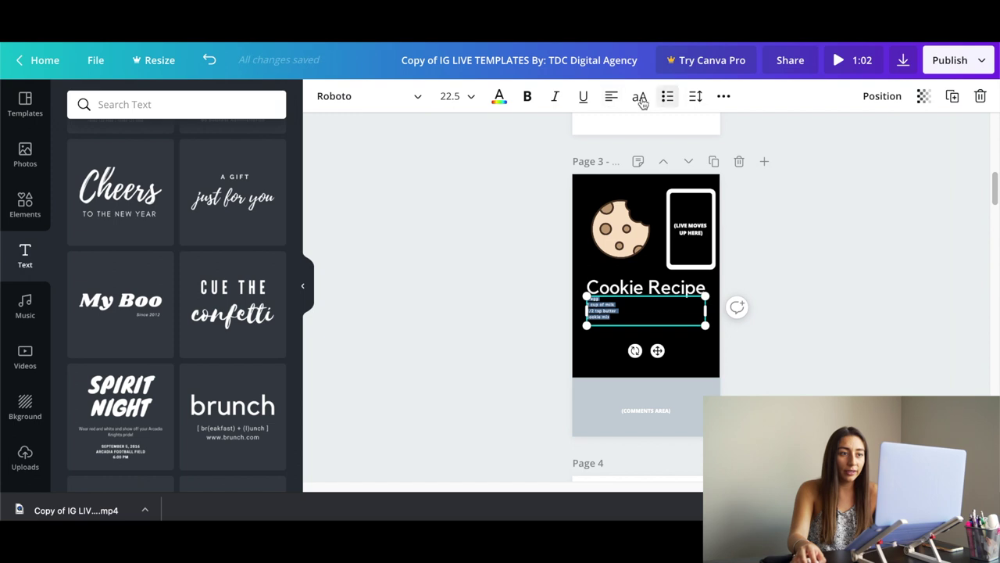
pyautogui.click(640, 98)
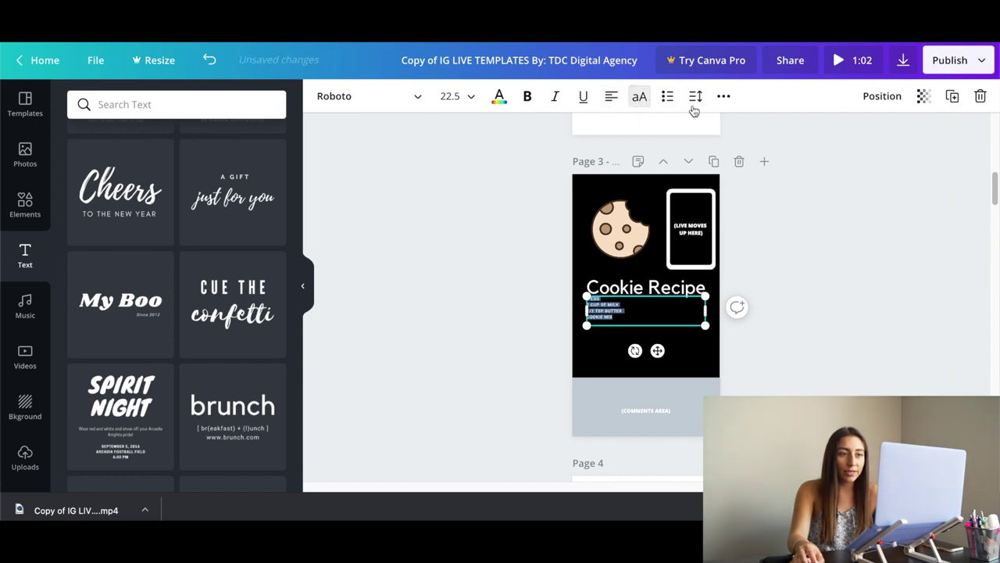
pyautogui.click(669, 100)
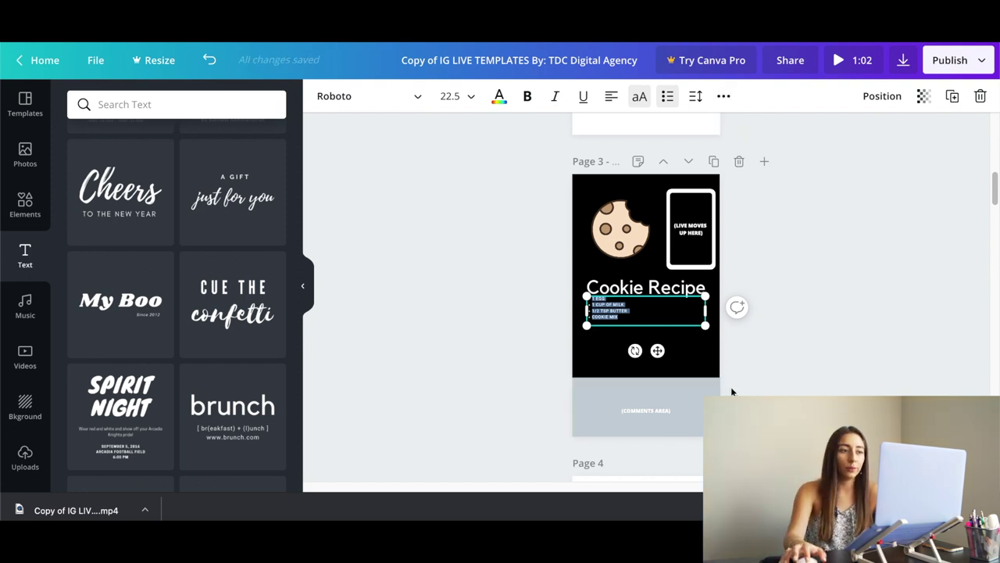
# Enlarge the ingredient list to font size 48 and move it below the Cookie Recipe title
pyautogui.click(459, 97)
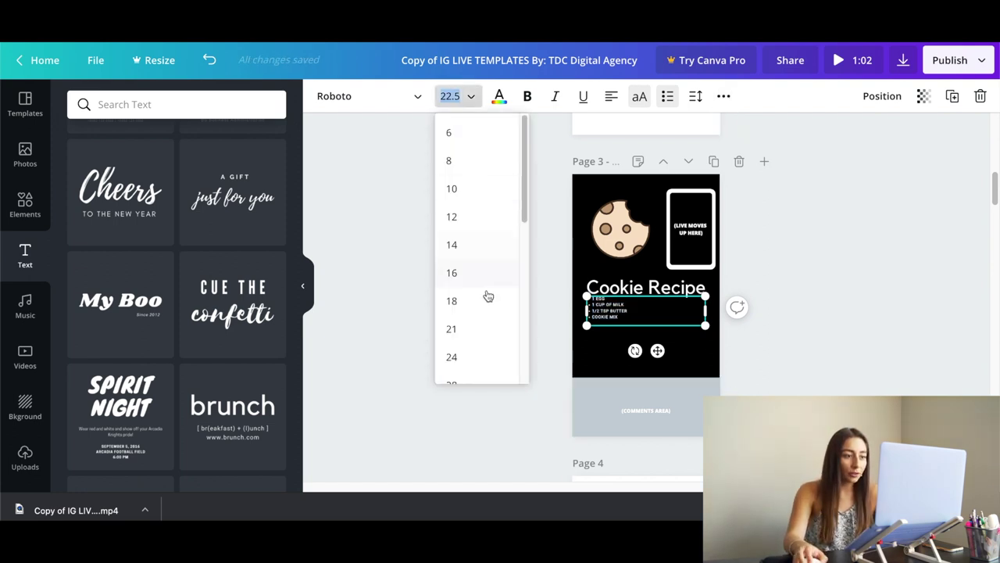
pyautogui.scroll(-3, 485, 292)
pyautogui.click(465, 259)
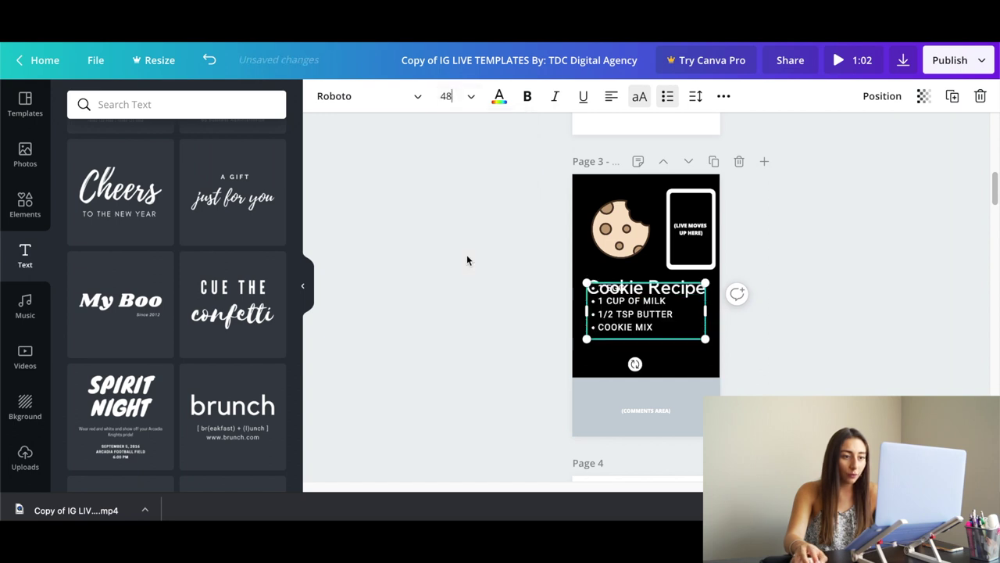
pyautogui.moveTo(630, 303); pyautogui.dragTo(631, 319)
pyautogui.click(839, 309)
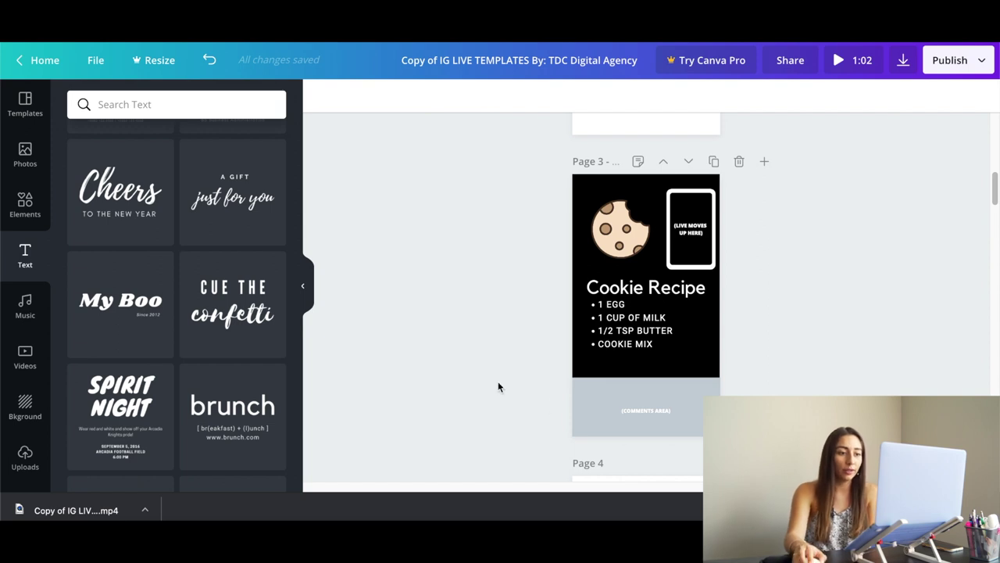
# Delete the grey comments area from the Cookie Recipe page
pyautogui.scroll(-1, 508, 377)
pyautogui.moveTo(517, 359); pyautogui.dragTo(737, 396)
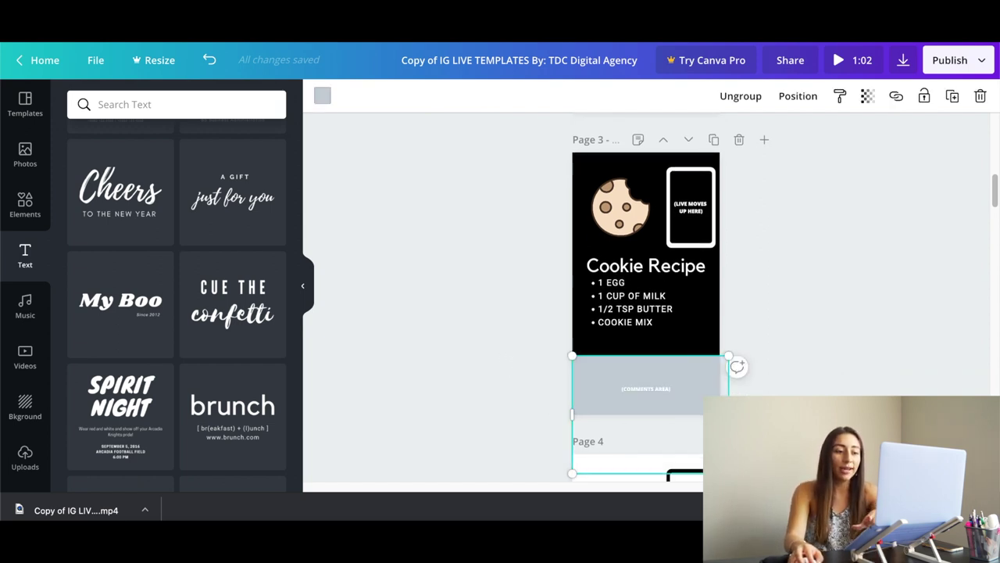
pyautogui.press('Delete')
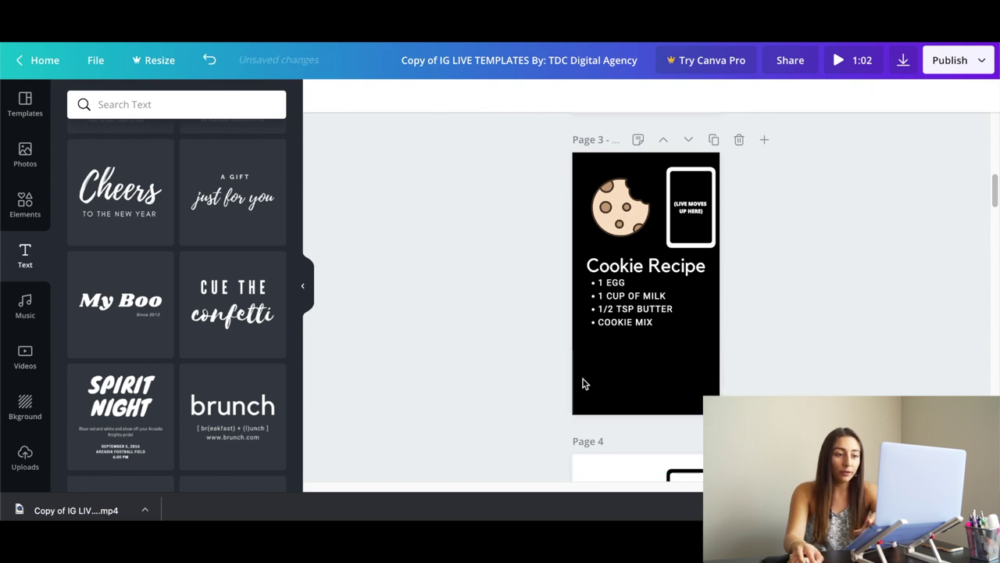
# Ungroup the phone frame, delete its (LIVE MOVES UP HERE) placeholder, and bring up the download options
pyautogui.click(688, 219)
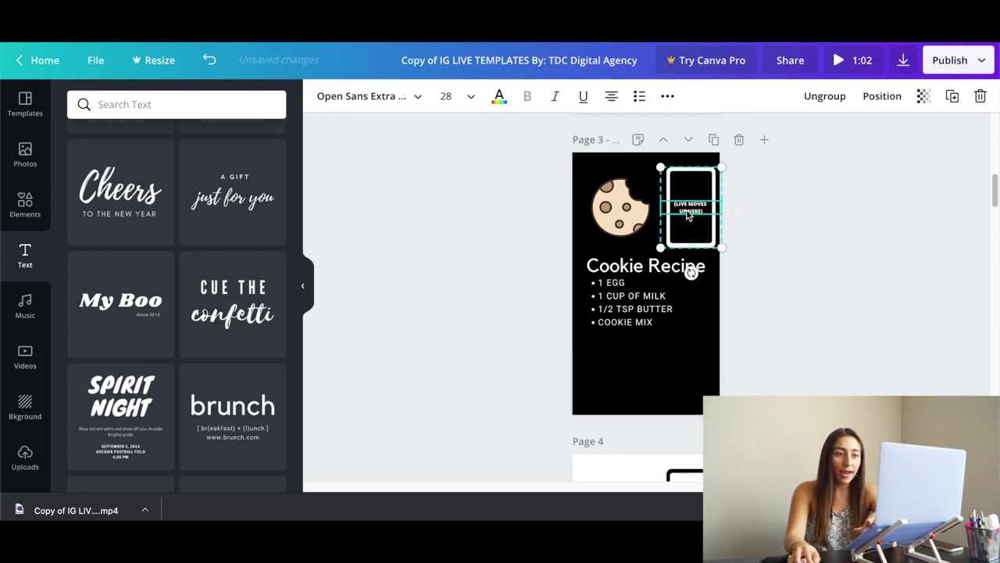
pyautogui.click(825, 96)
pyautogui.click(688, 207)
pyautogui.press('Delete')
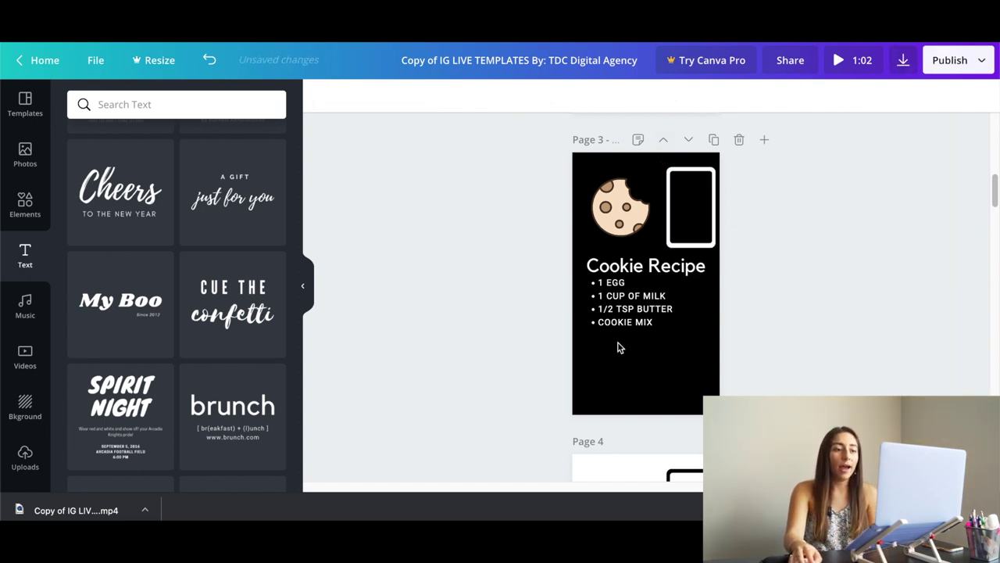
pyautogui.click(903, 63)
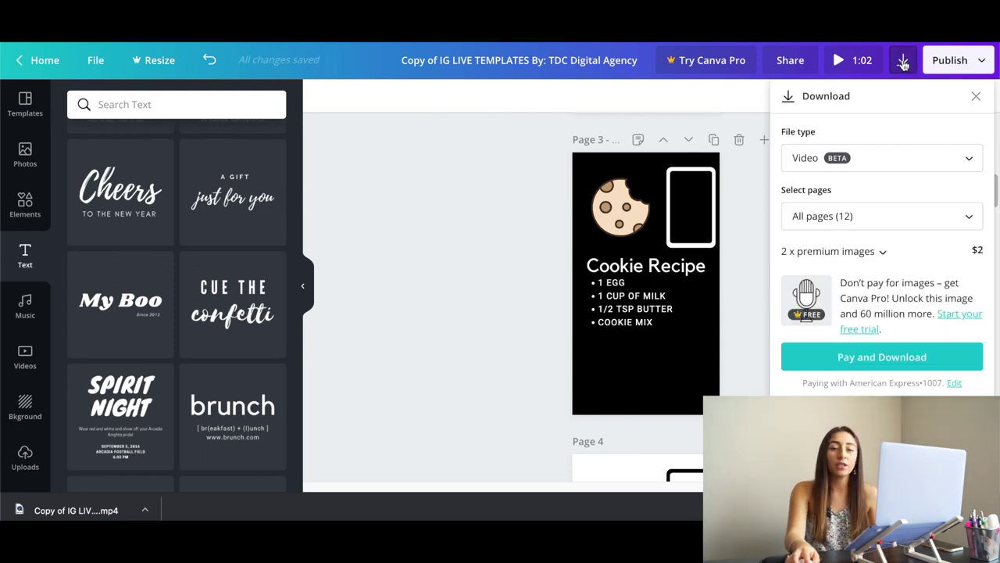
# Set the download file type to PNG with only Page 3 selected, and download it
pyautogui.click(911, 167)
pyautogui.scroll(1, 888, 223)
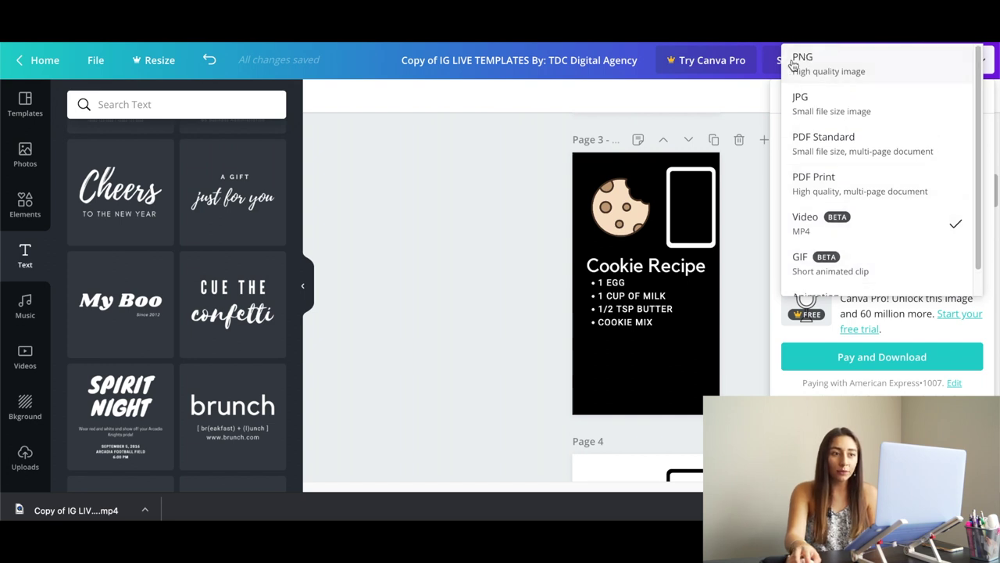
pyautogui.click(848, 65)
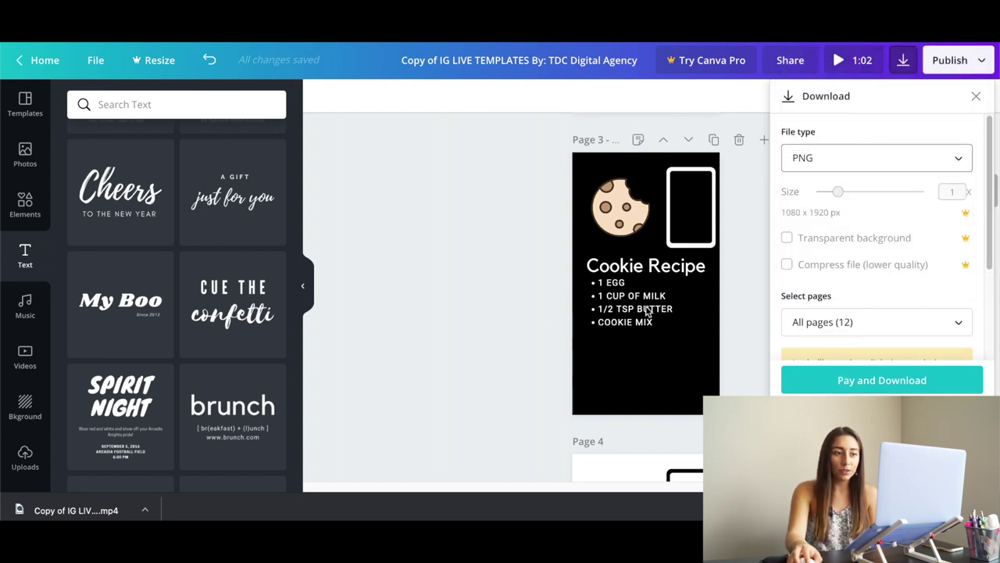
pyautogui.scroll(-3, 846, 271)
pyautogui.click(847, 234)
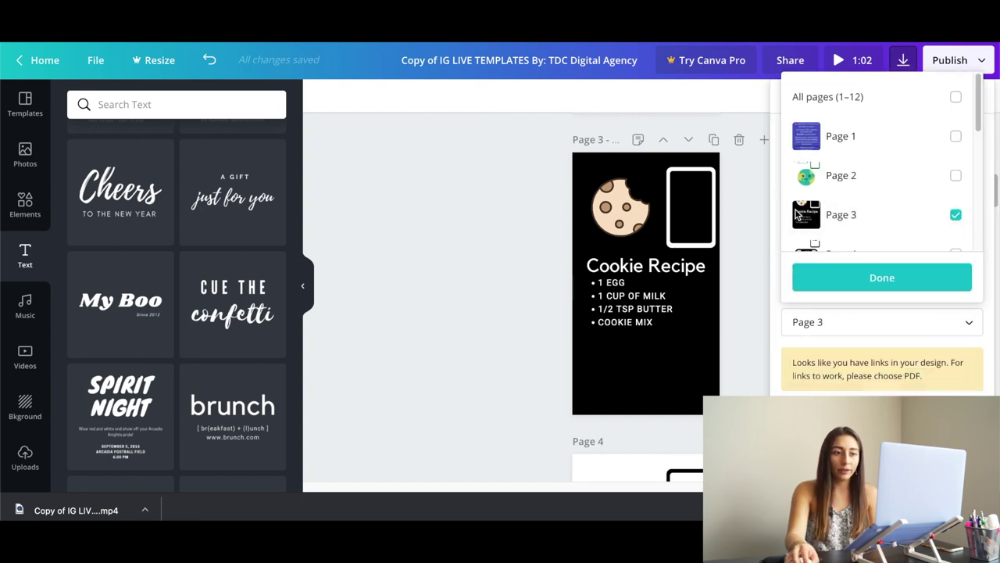
pyautogui.click(868, 284)
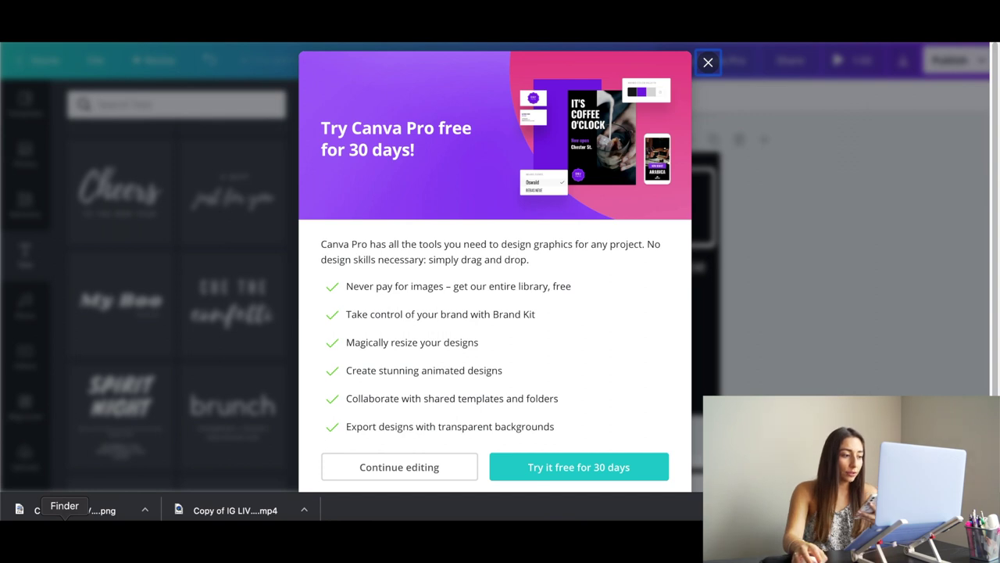
# AirDrop both 'Copy of IG' downloads, the PNG and MP4, from Downloads to the iPhone
pyautogui.click(64, 539)
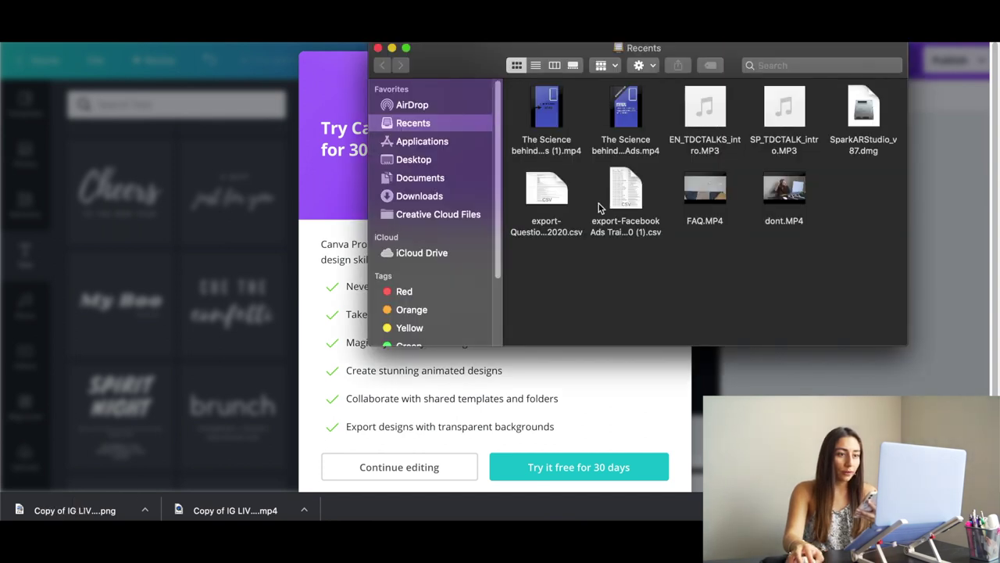
pyautogui.click(423, 191)
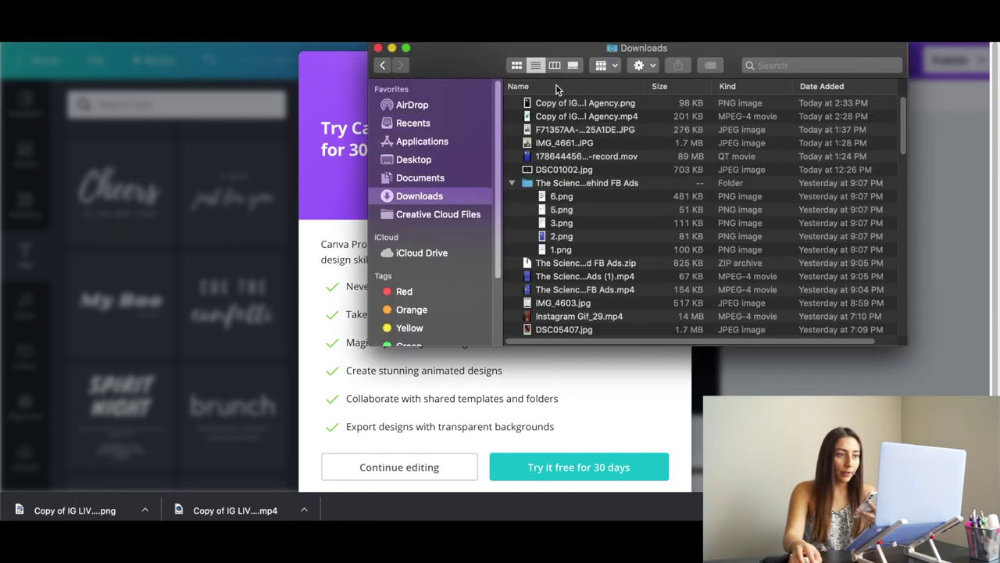
pyautogui.moveTo(521, 107); pyautogui.dragTo(525, 119)
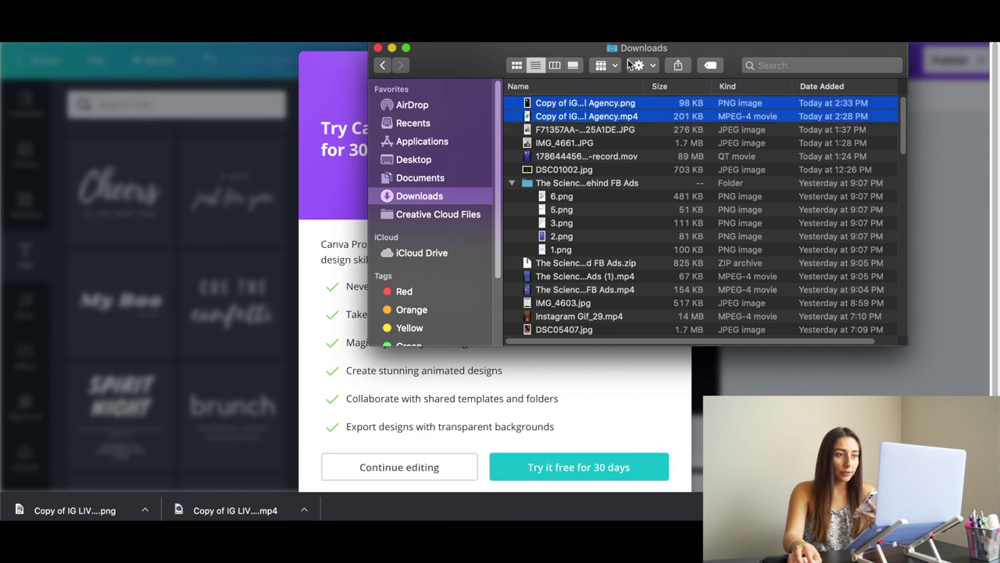
pyautogui.click(677, 66)
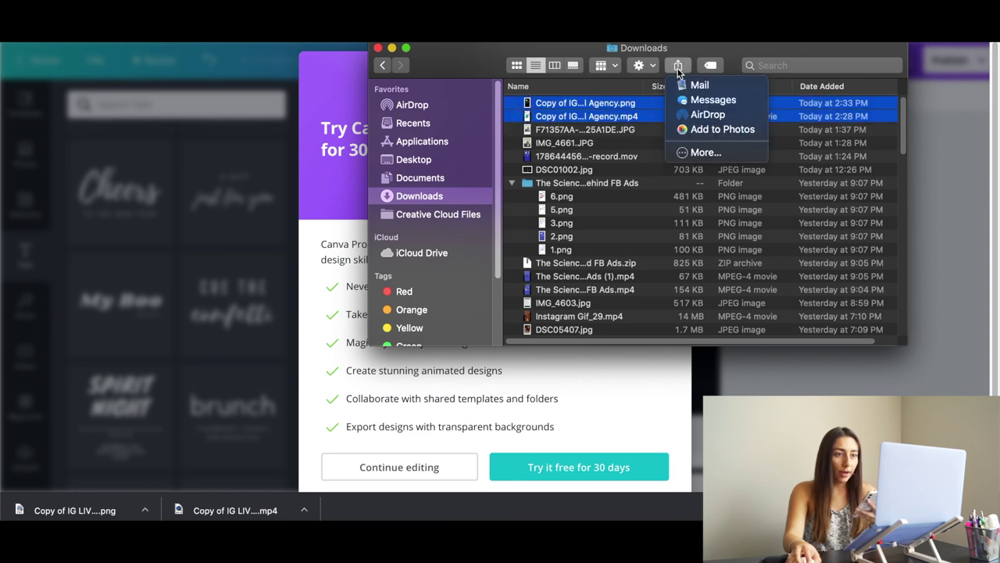
pyautogui.click(712, 115)
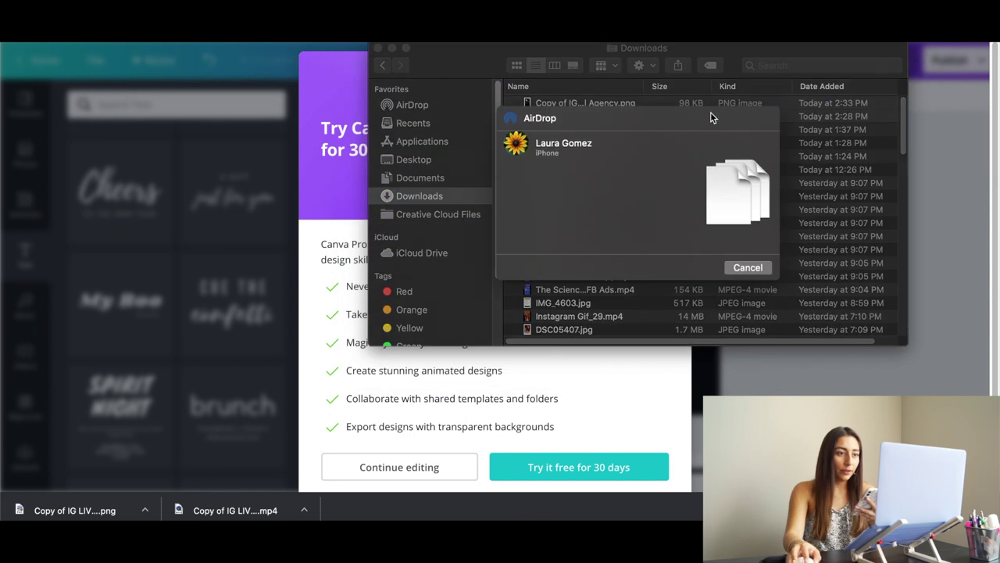
pyautogui.click(553, 156)
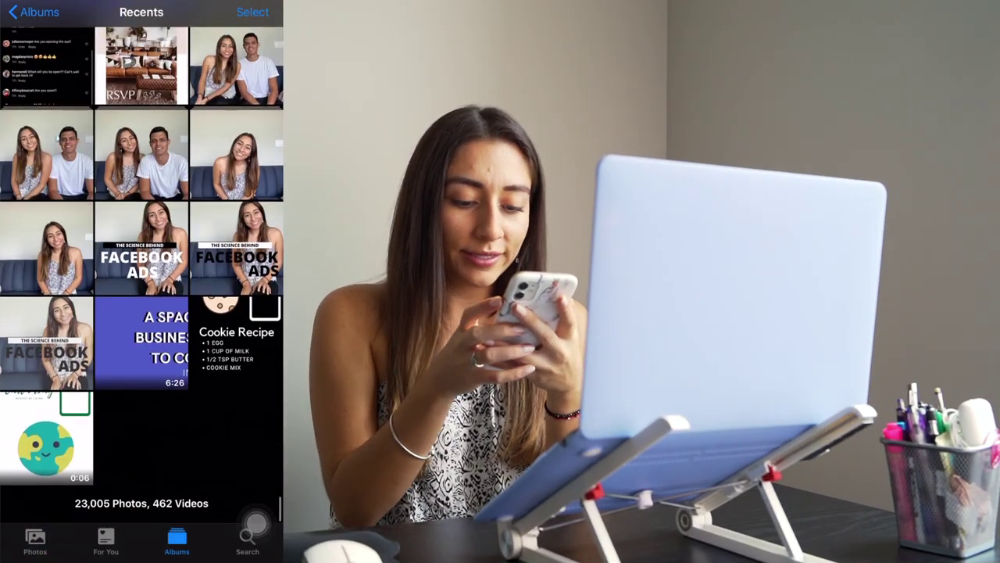
# Play the Earth Day video, then open Instagram's Stories camera in Live mode and start broadcasting
pyautogui.click(46, 407)
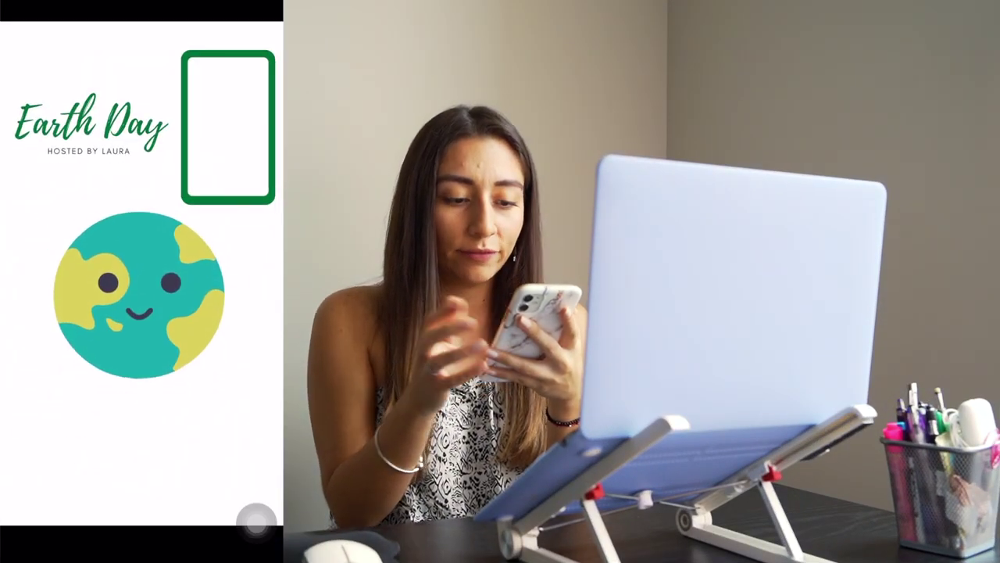
pyautogui.moveTo(141, 556); pyautogui.dragTo(141, 351)
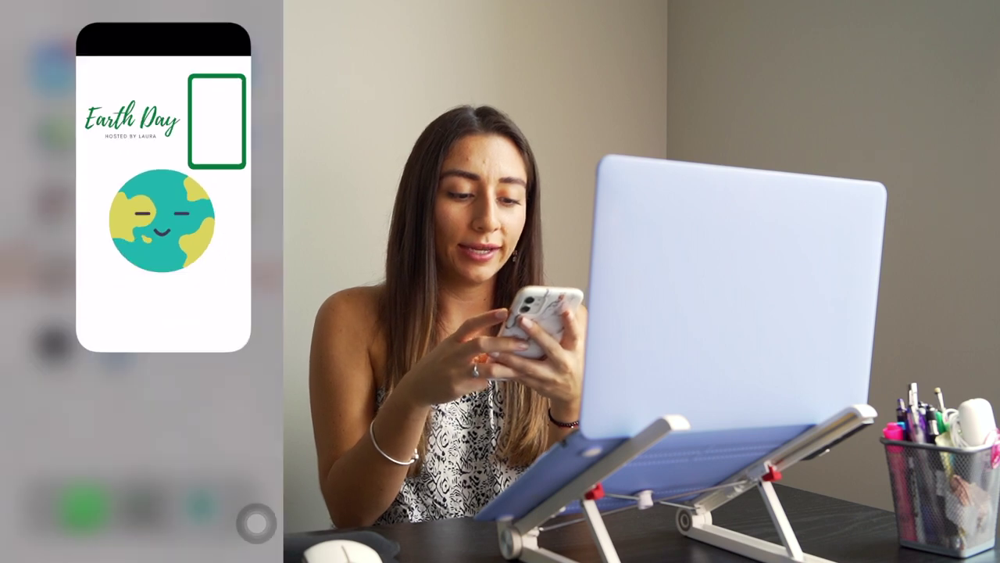
pyautogui.click(177, 240)
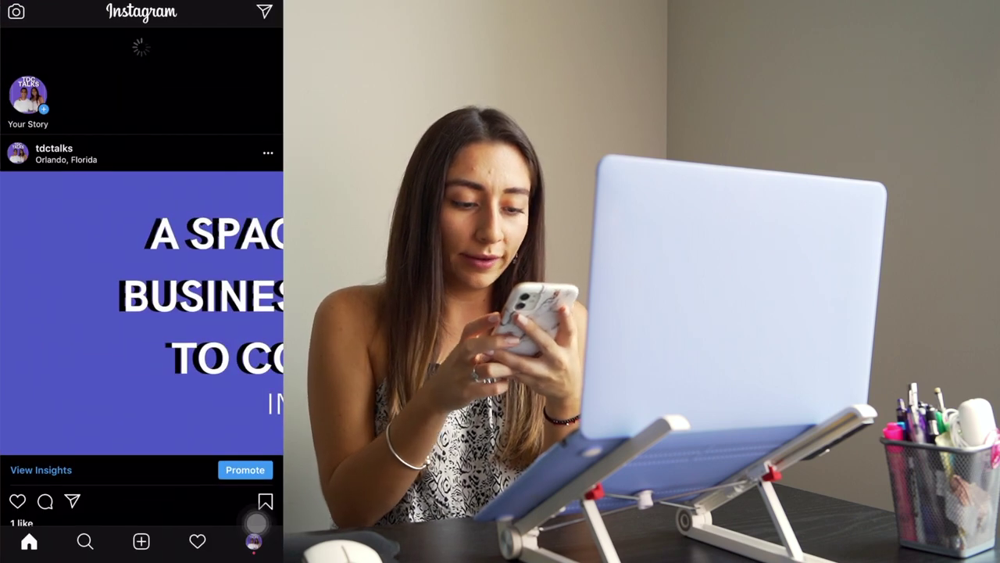
pyautogui.moveTo(47, 313); pyautogui.dragTo(266, 313)
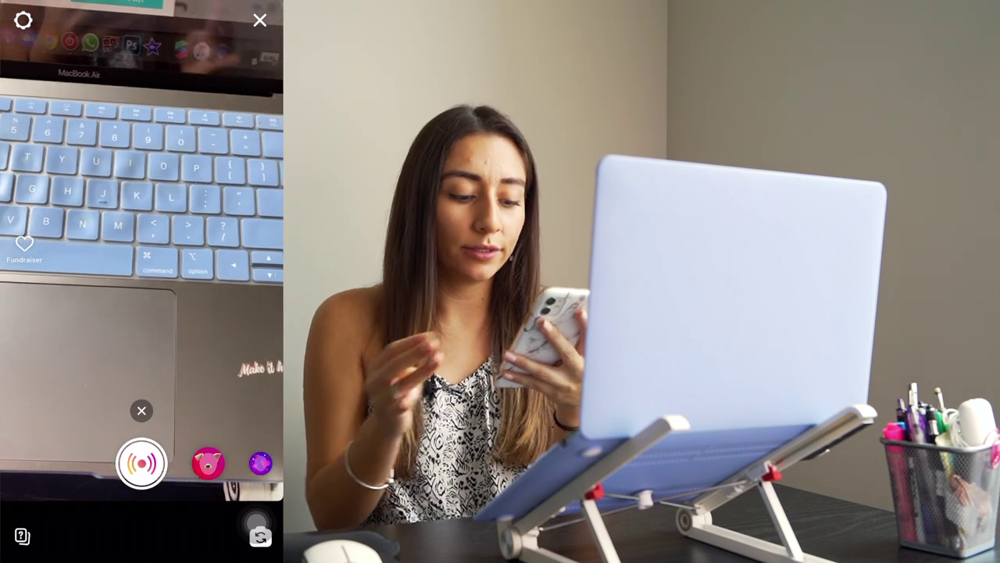
pyautogui.click(260, 20)
pyautogui.moveTo(46, 312); pyautogui.dragTo(266, 313)
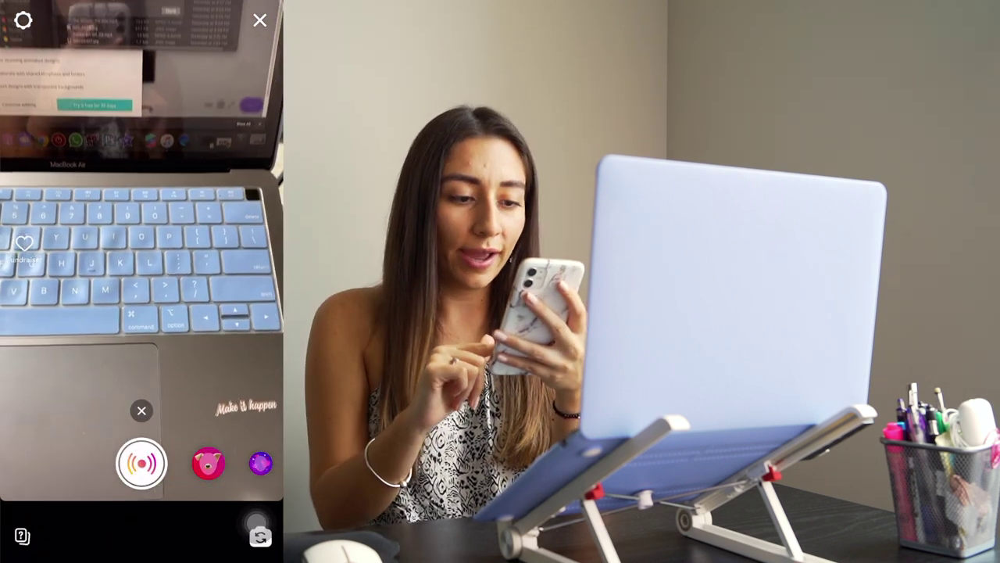
pyautogui.click(141, 463)
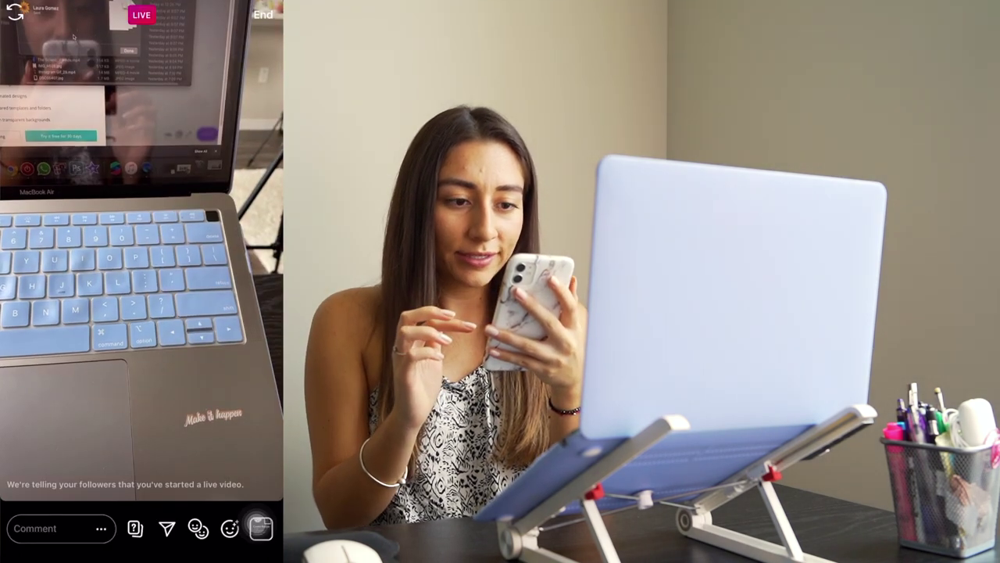
# Show the Earth Day template, then switch the live backdrop to the Cookie Recipe template full-screen
pyautogui.moveTo(261, 528); pyautogui.dragTo(256, 387)
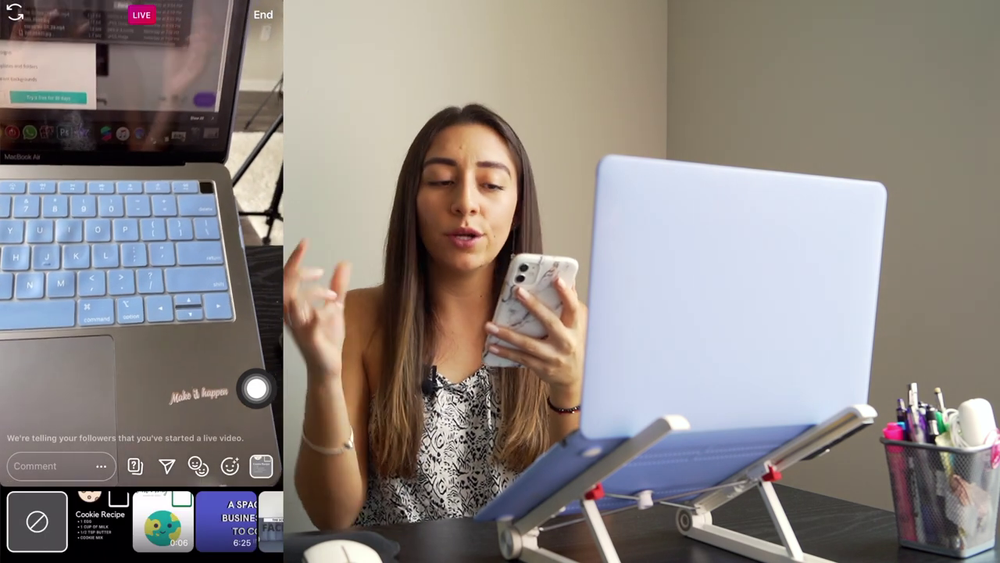
pyautogui.click(163, 521)
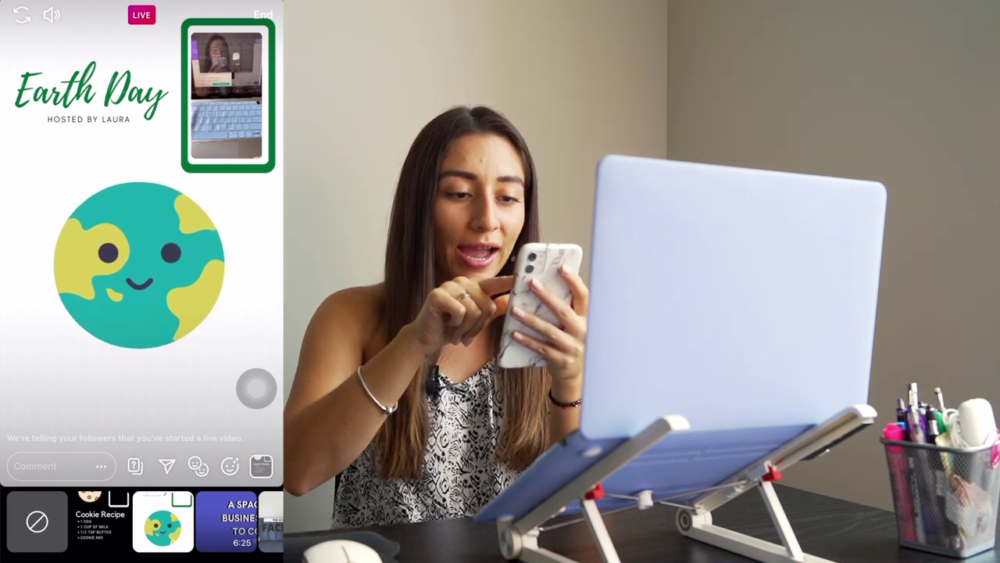
pyautogui.click(227, 93)
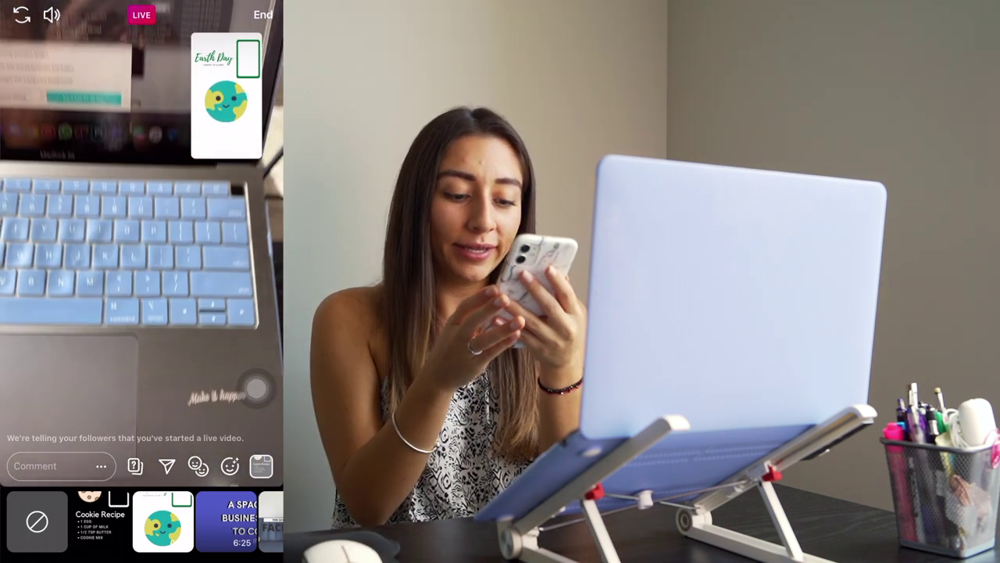
pyautogui.click(100, 521)
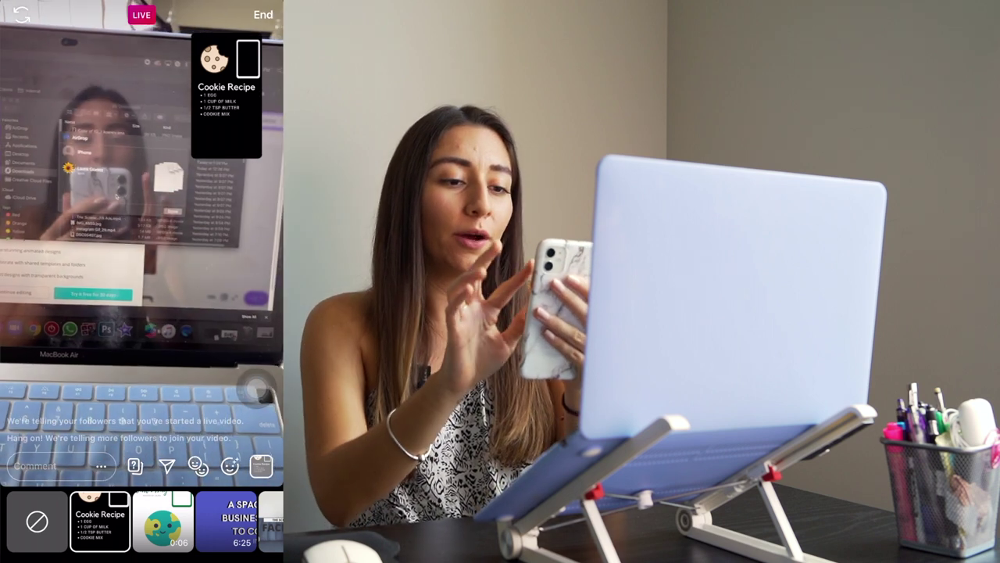
pyautogui.click(226, 94)
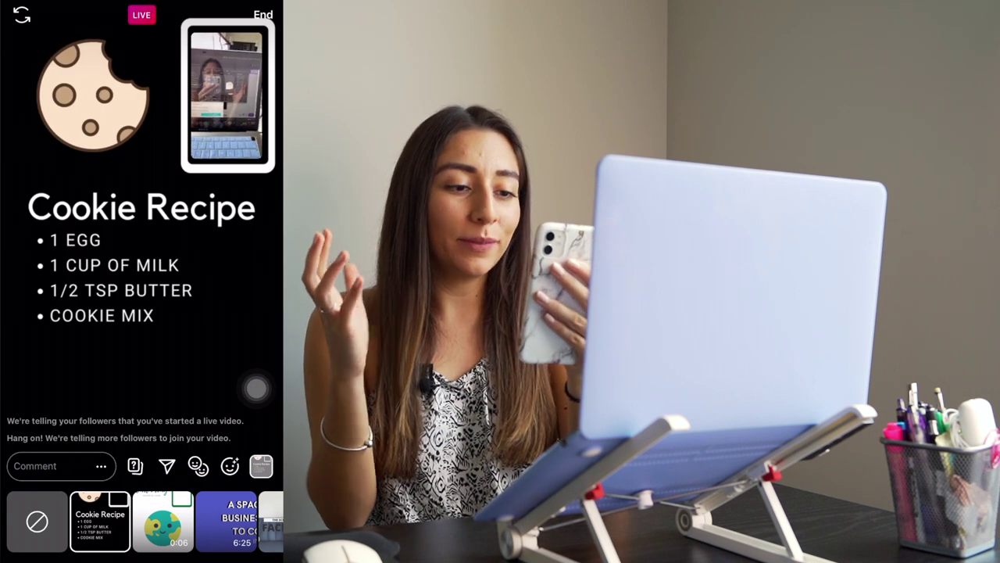